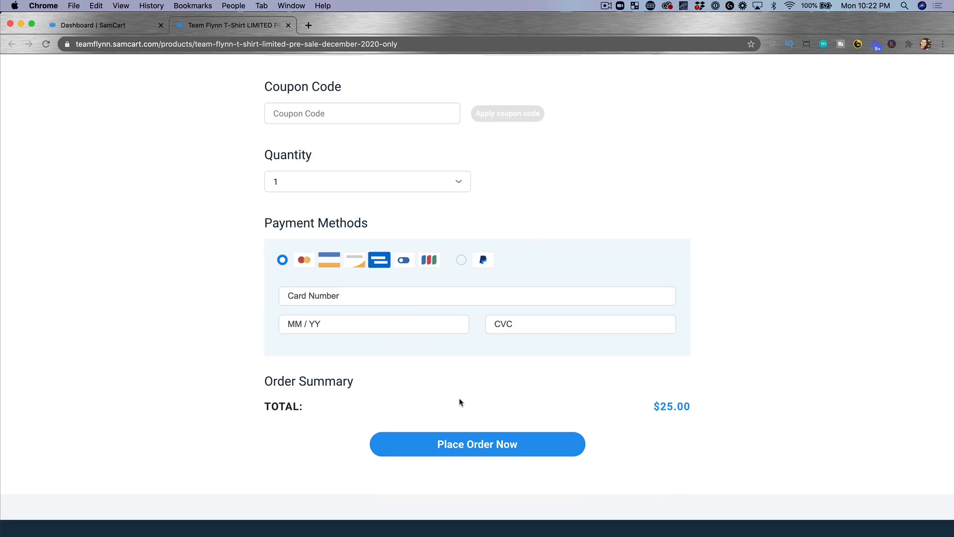
Start a new product in the SamCart dashboard named "Widget ABC" with the description "Widget ABC does XYZ fast!"
scroll(477, 422, "up", 15)
scroll(480, 422, "up", 15)
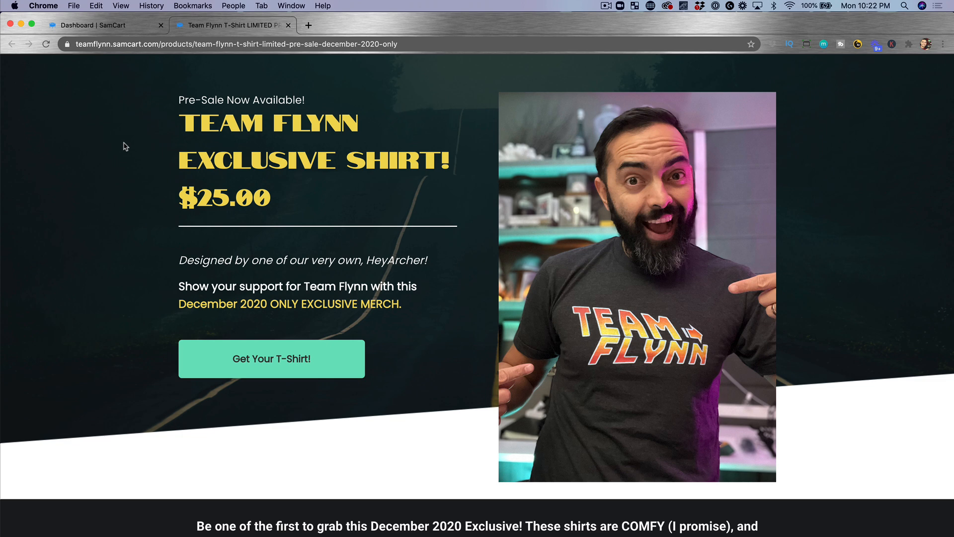
left_click(115, 26)
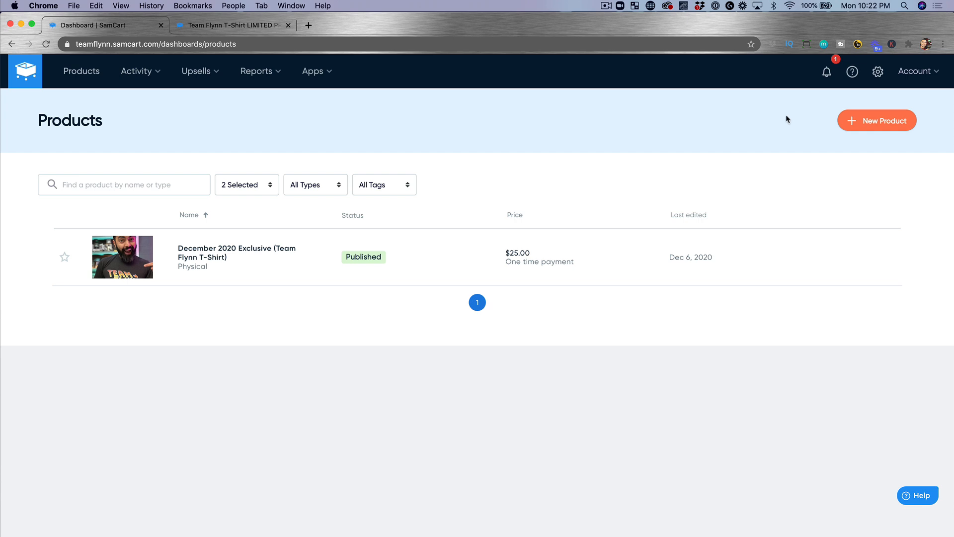
left_click(871, 128)
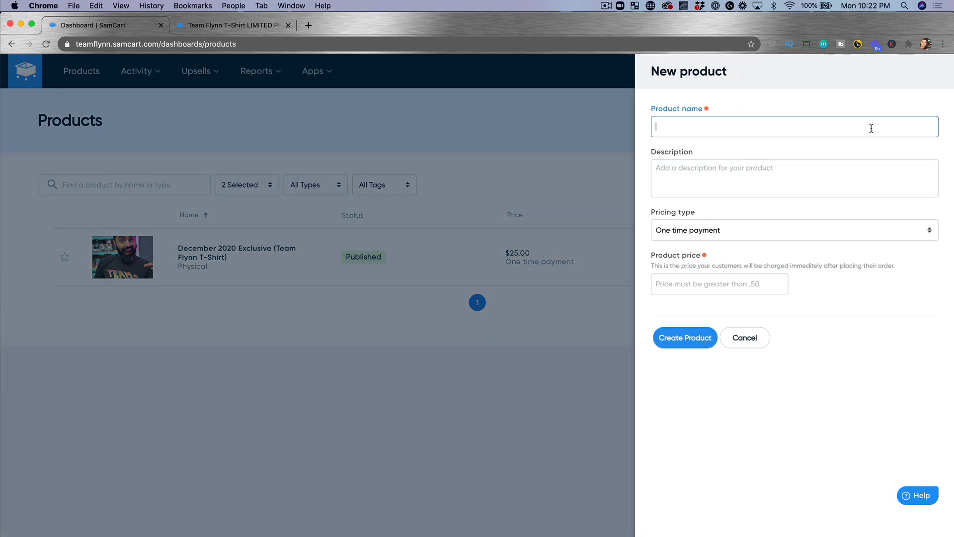
key("Tab")
type("Widget ABC does XYZ fast!")
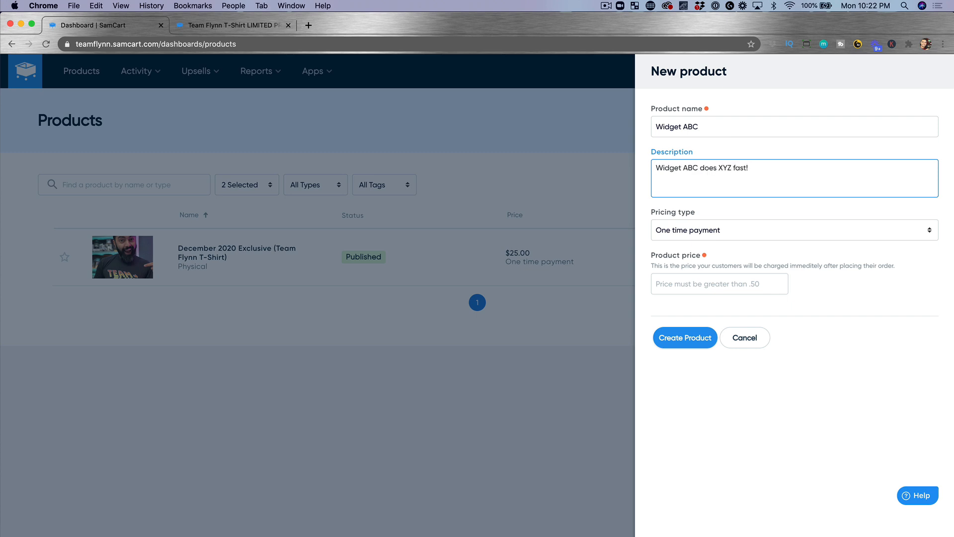
Try the Limited subscription and Pay what you want pricing types for the new product
left_click(771, 229)
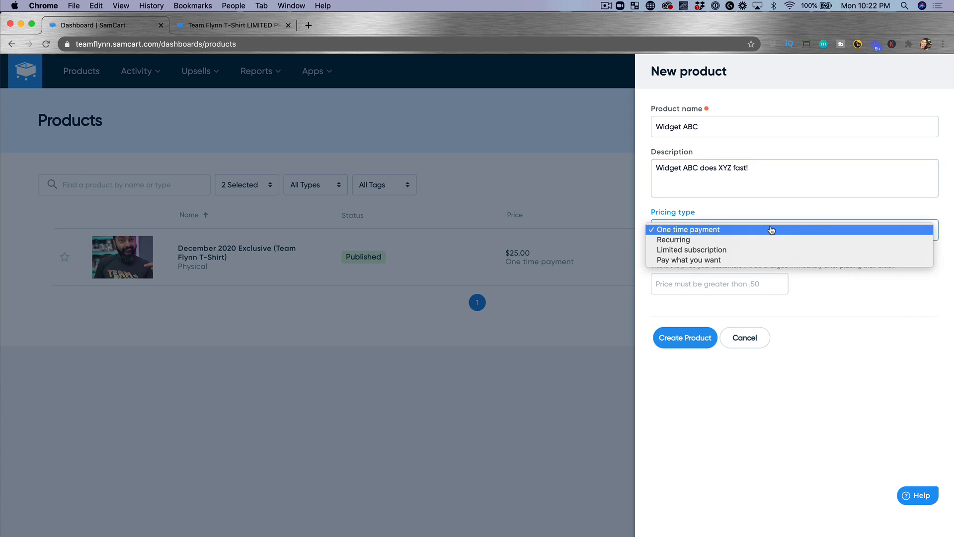
left_click(692, 250)
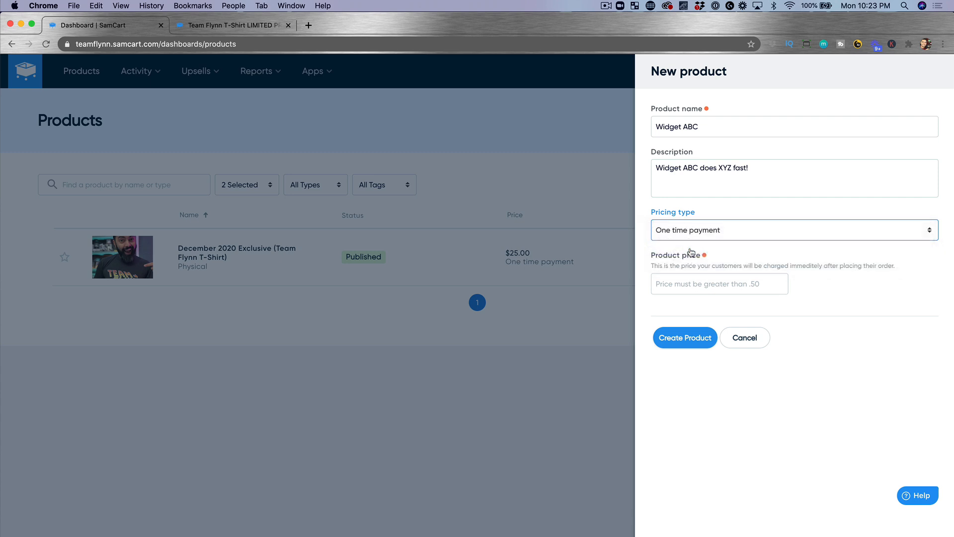
left_click(704, 277)
left_click(684, 323)
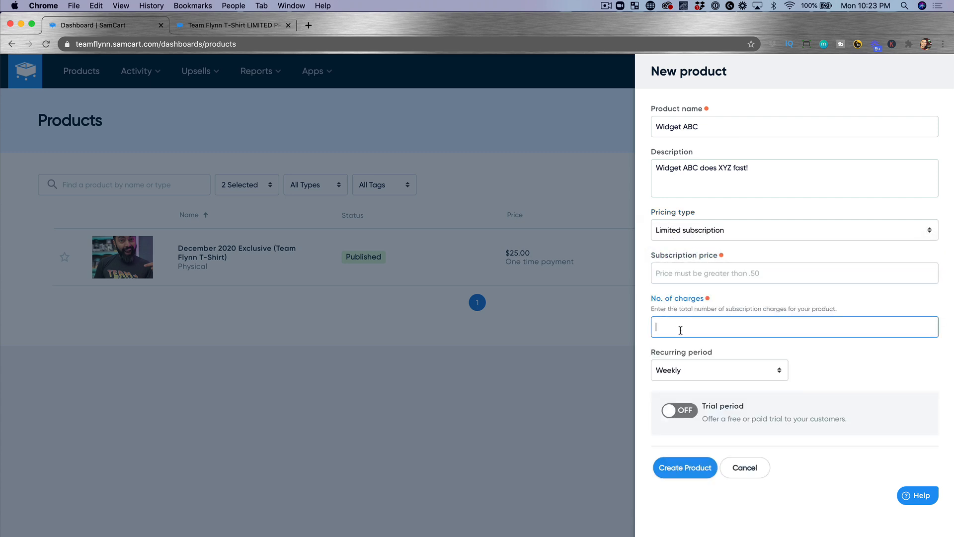
left_click(717, 241)
left_click(716, 241)
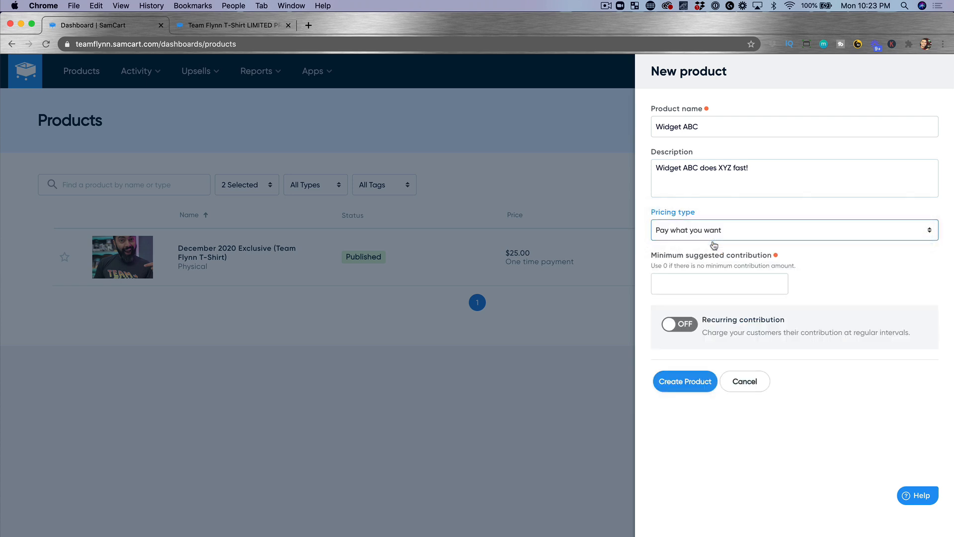
Set the pricing type to One time payment with a product price of 10 and create the product
left_click(714, 245)
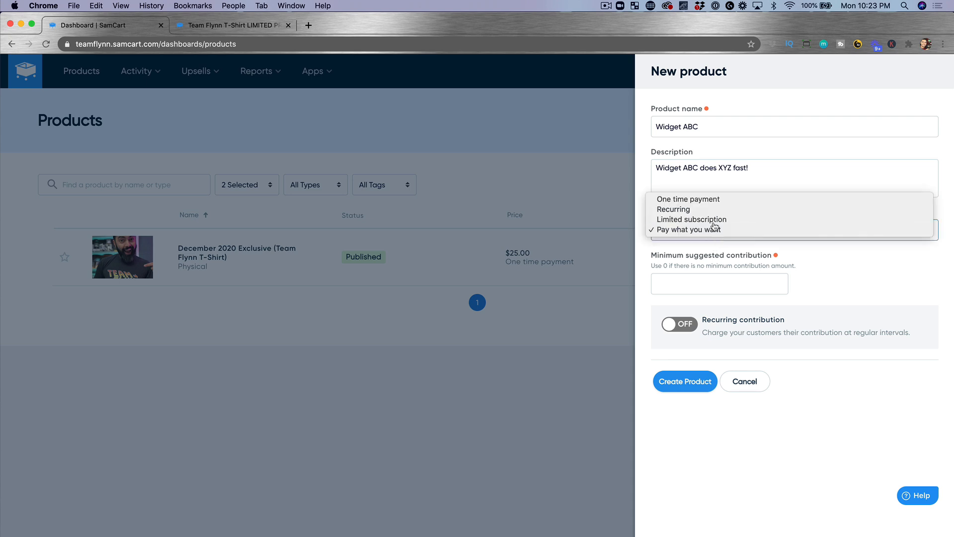
left_click(712, 198)
left_click(695, 284)
type("$10")
left_click(685, 337)
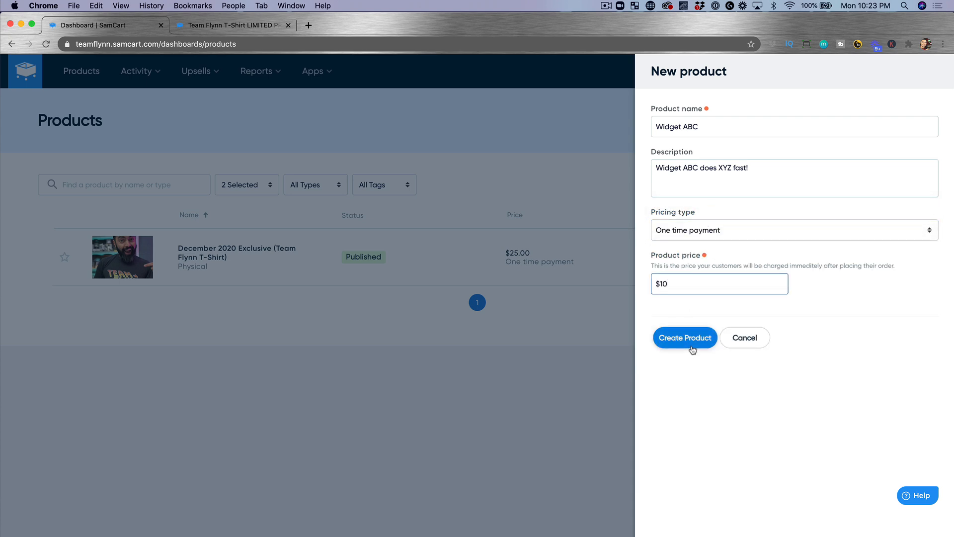
left_click(660, 283)
key("BackSpace")
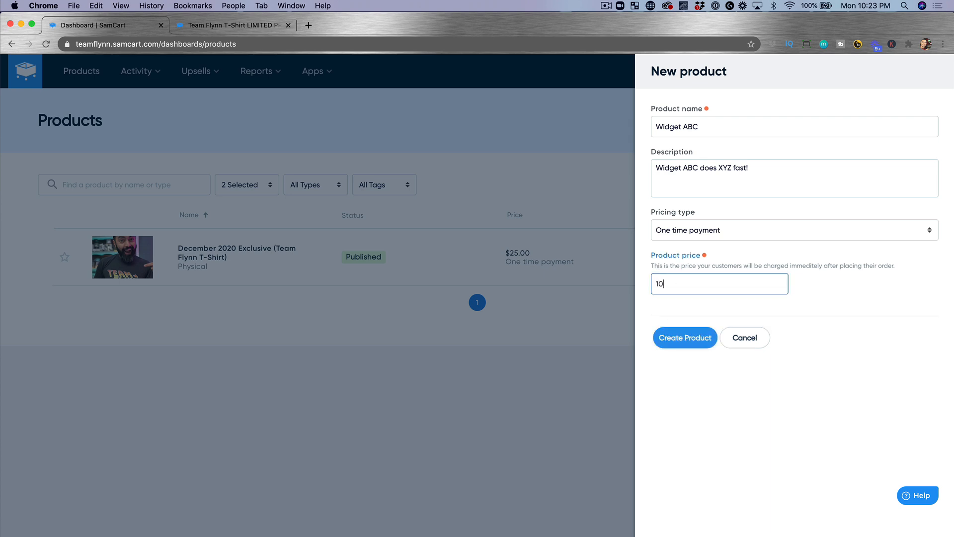
left_click(676, 340)
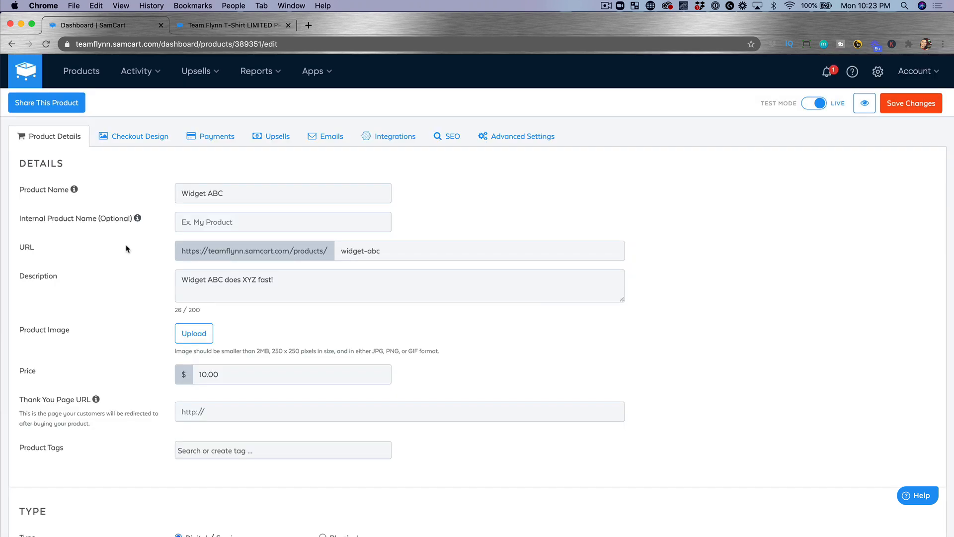
Review the product's details, including its URL, thank you page URL and type settings
left_click(391, 249)
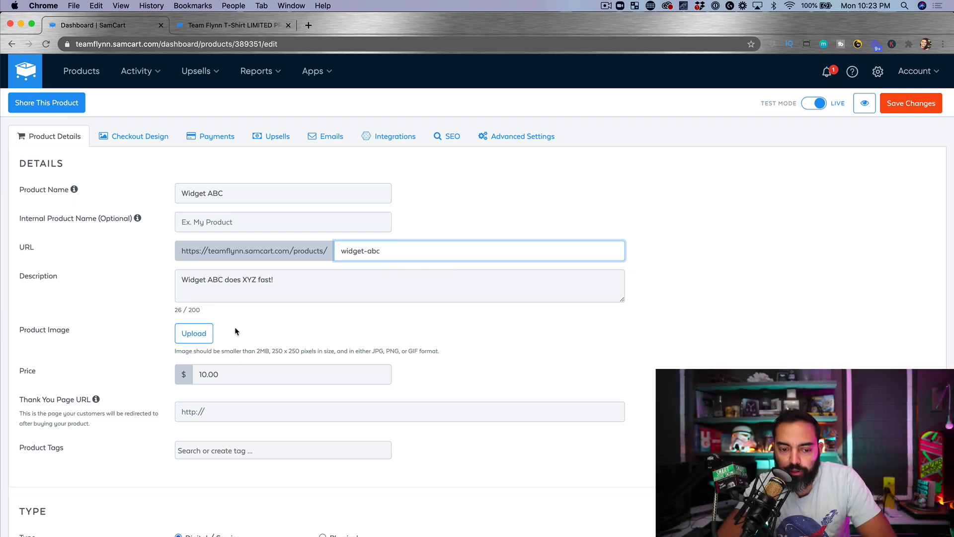
scroll(180, 322, "down", 2)
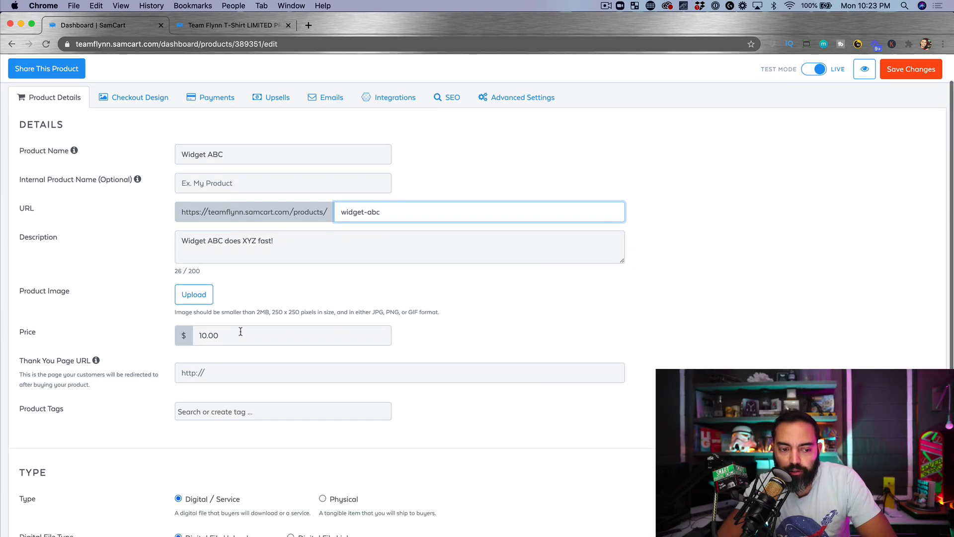
left_click(220, 378)
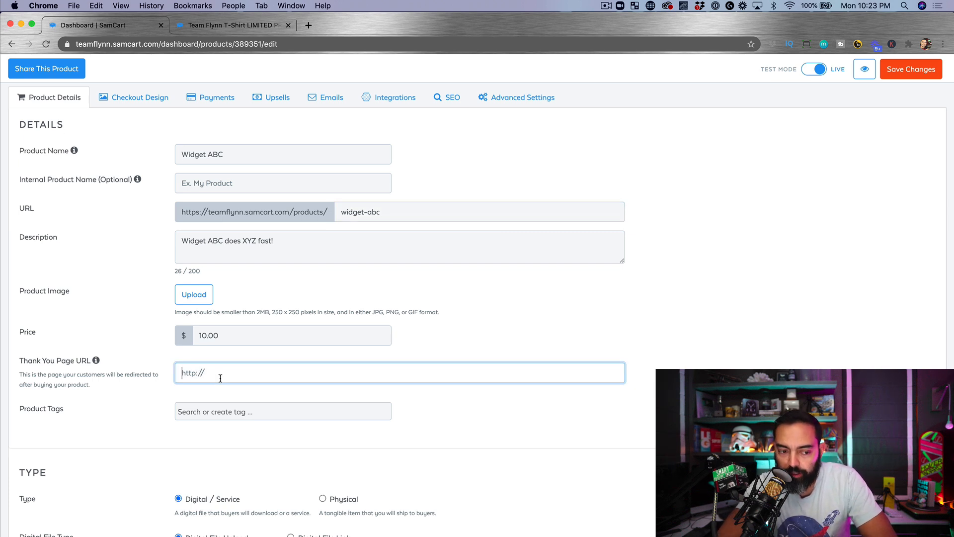
scroll(220, 378, "down", 2)
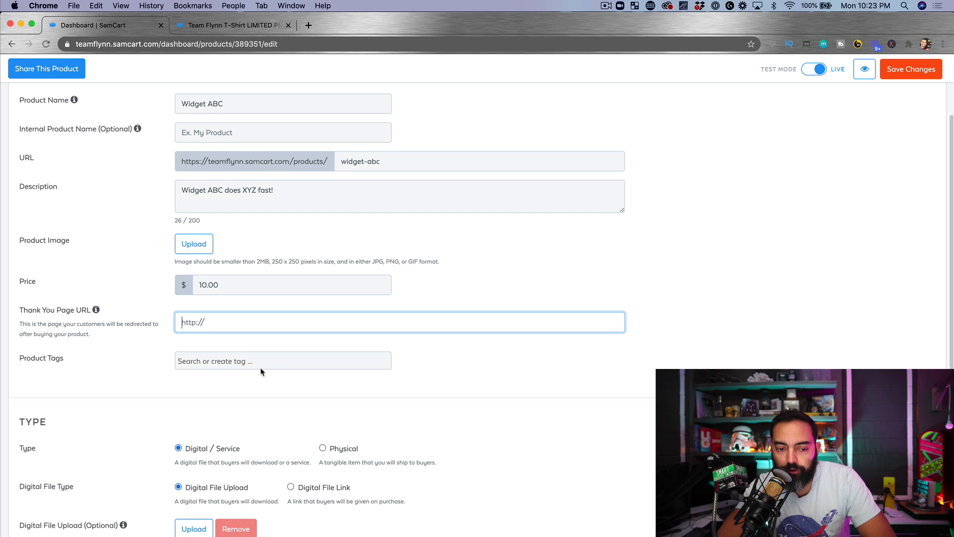
scroll(195, 358, "down", 6)
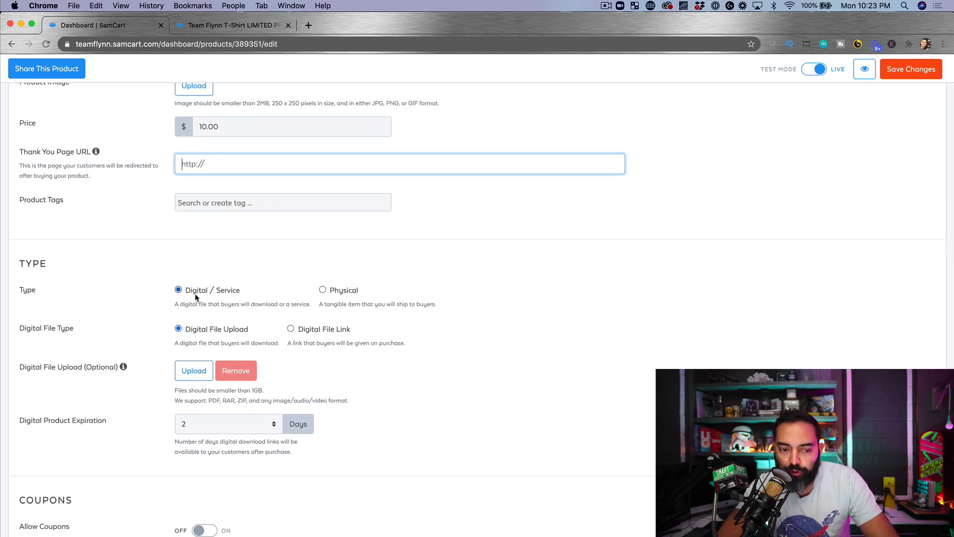
Try the Physical product type, check its United States shipping price fields, and switch back to Digital / Service
left_click(323, 292)
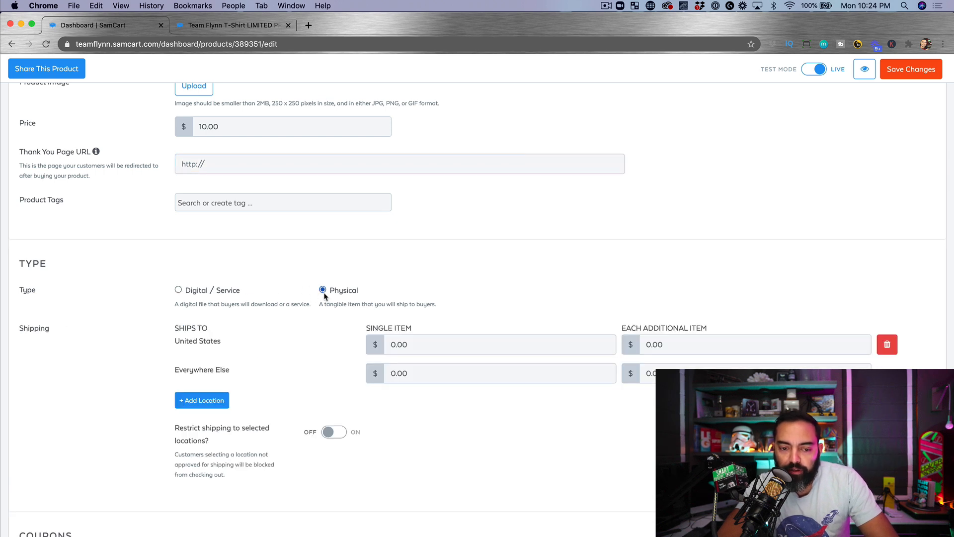
left_click(426, 344)
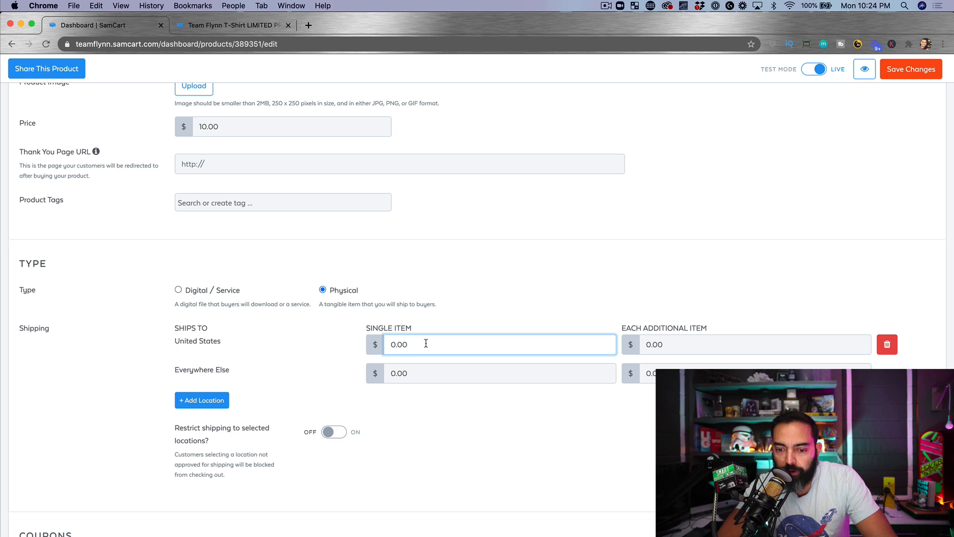
left_click(722, 348)
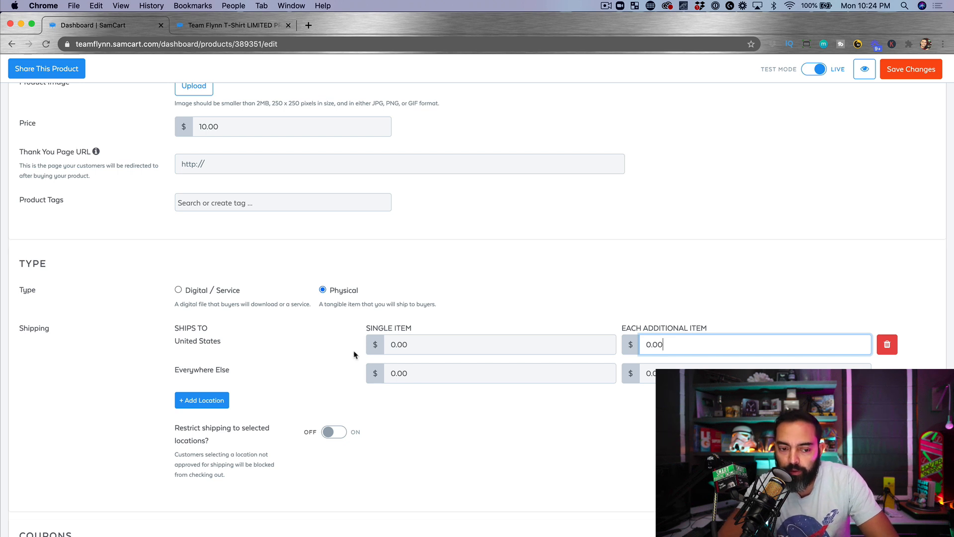
left_click(421, 344)
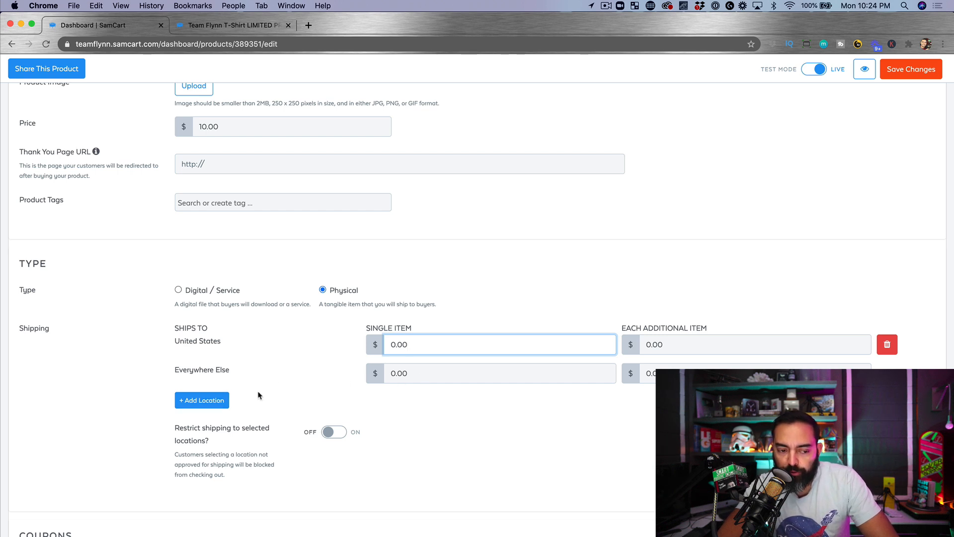
scroll(258, 395, "down", 2)
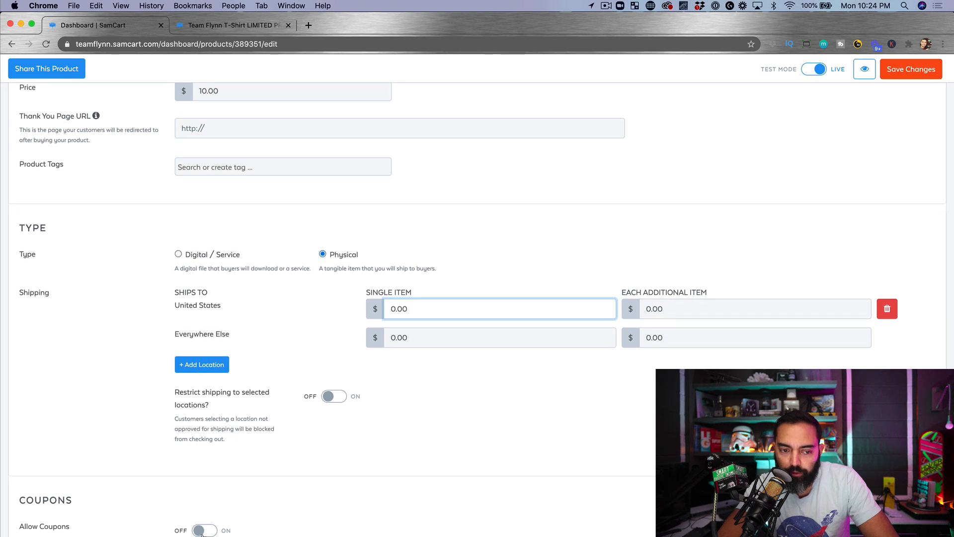
left_click_drag(187, 255, 188, 255)
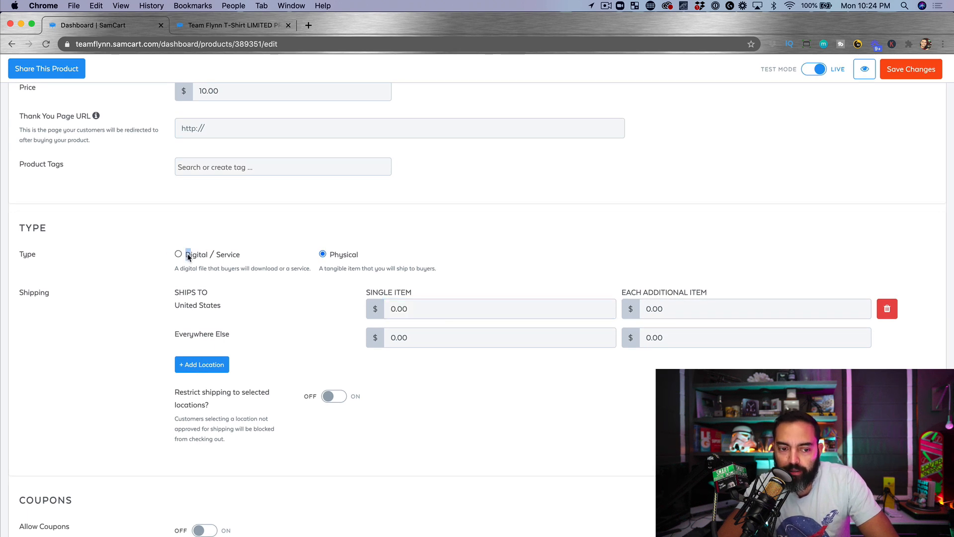
left_click(188, 257)
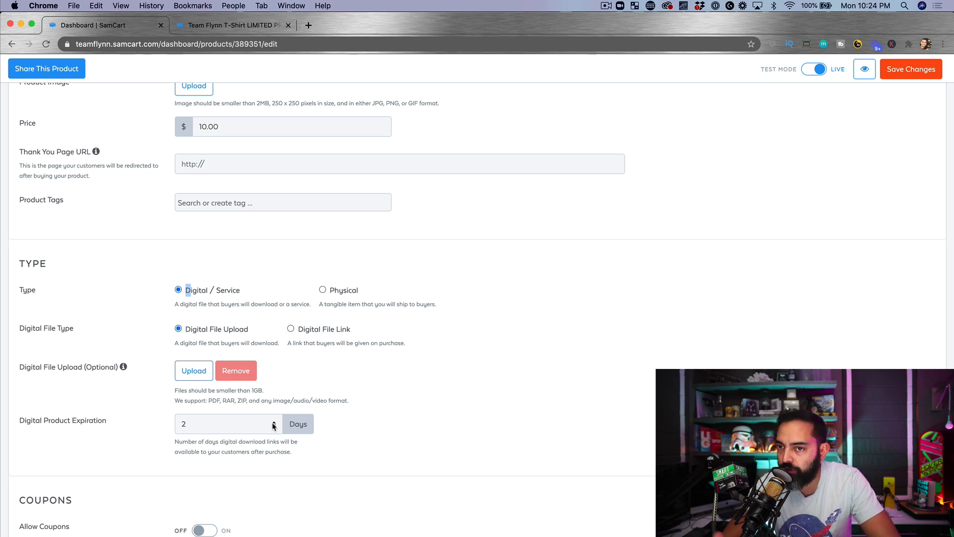
Save the changes to the Widget ABC product
scroll(554, 407, "down", 1)
scroll(555, 408, "up", 5)
left_click(924, 110)
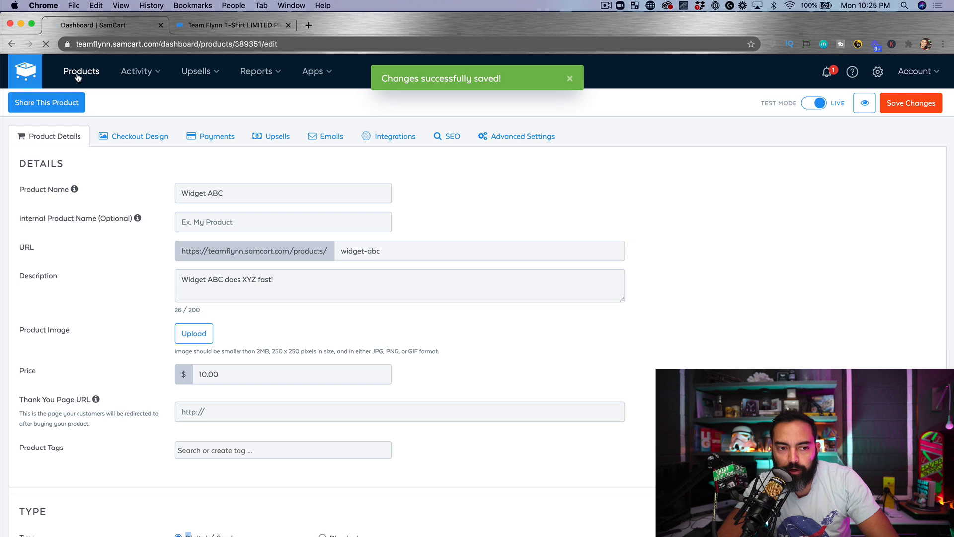
Reopen Widget ABC from the product list and browse the empty layouts and premade templates for its checkout design
left_click(82, 79)
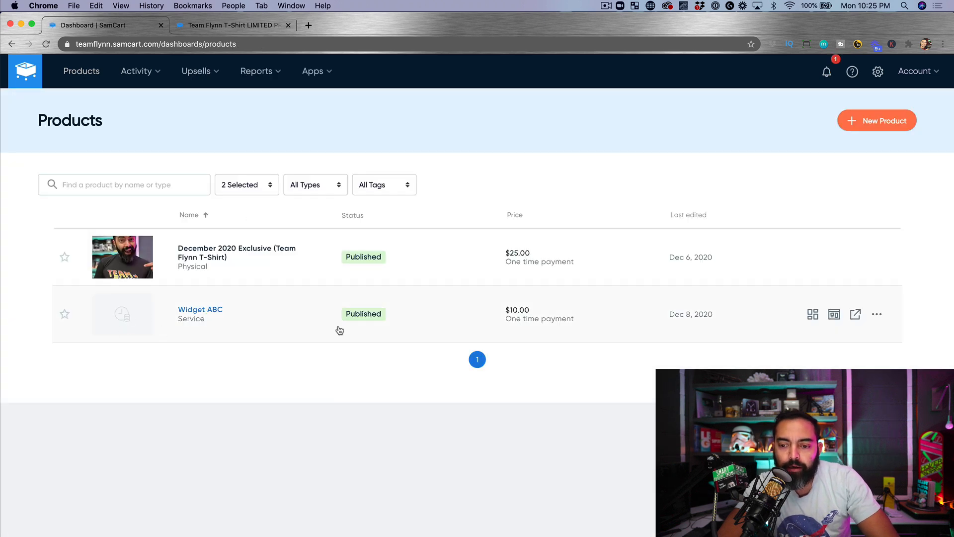
left_click(213, 321)
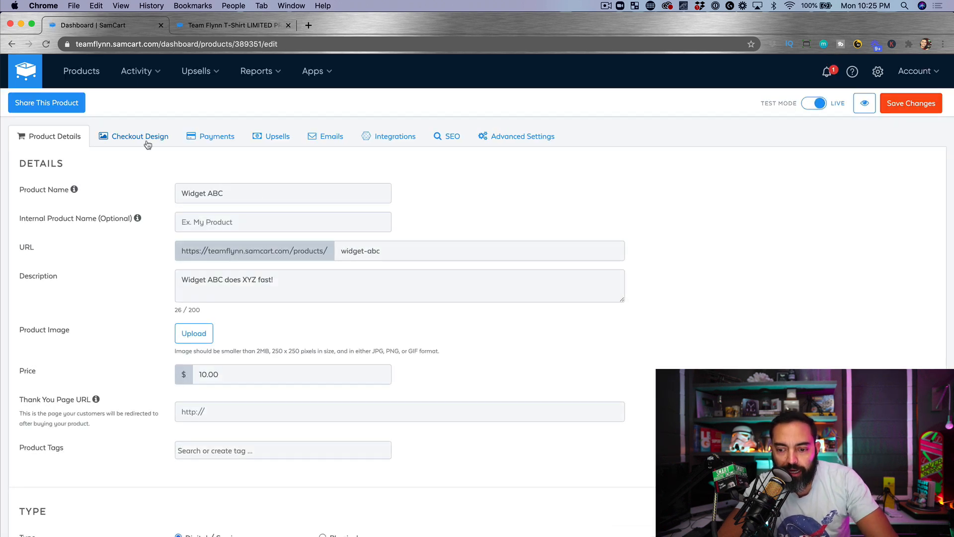
left_click(128, 143)
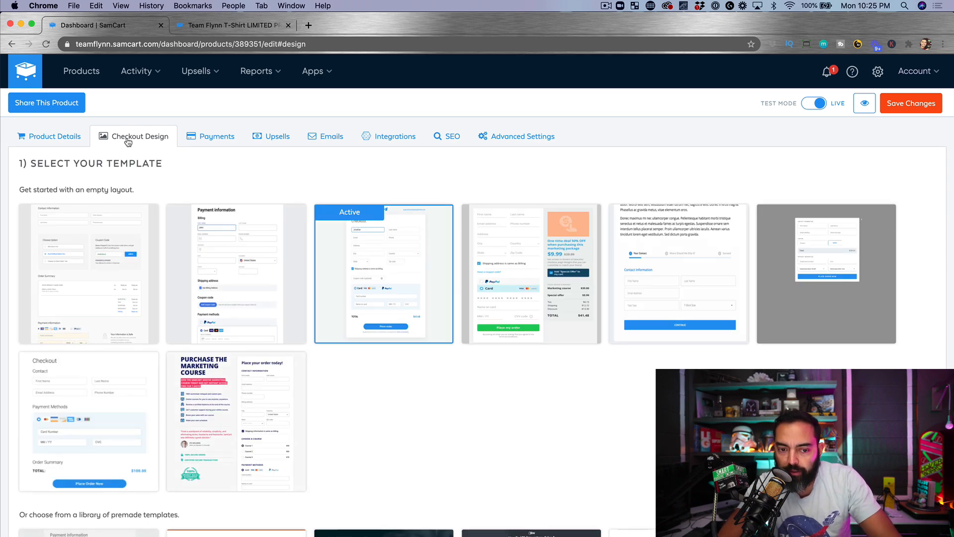
scroll(405, 300, "down", 5)
scroll(404, 300, "down", 8)
scroll(405, 300, "up", 8)
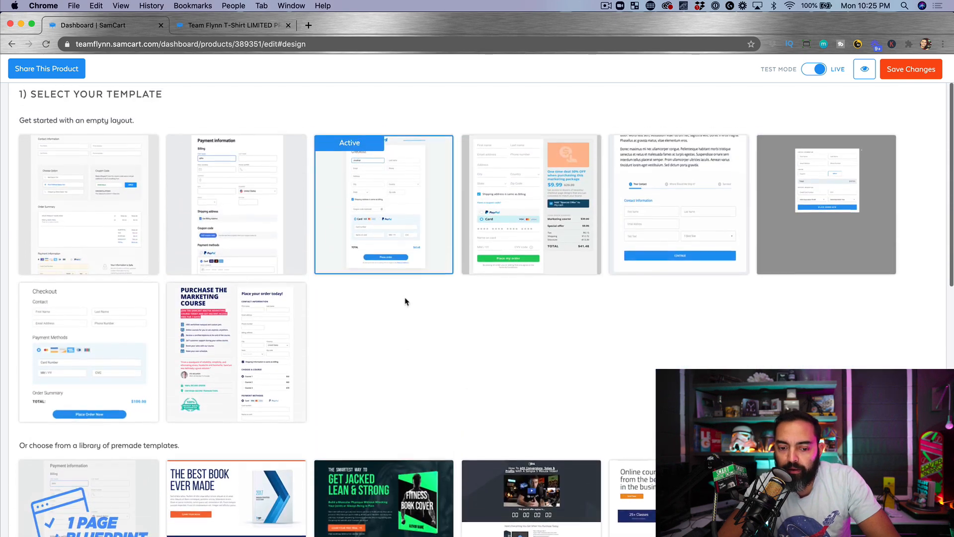
scroll(405, 300, "down", 7)
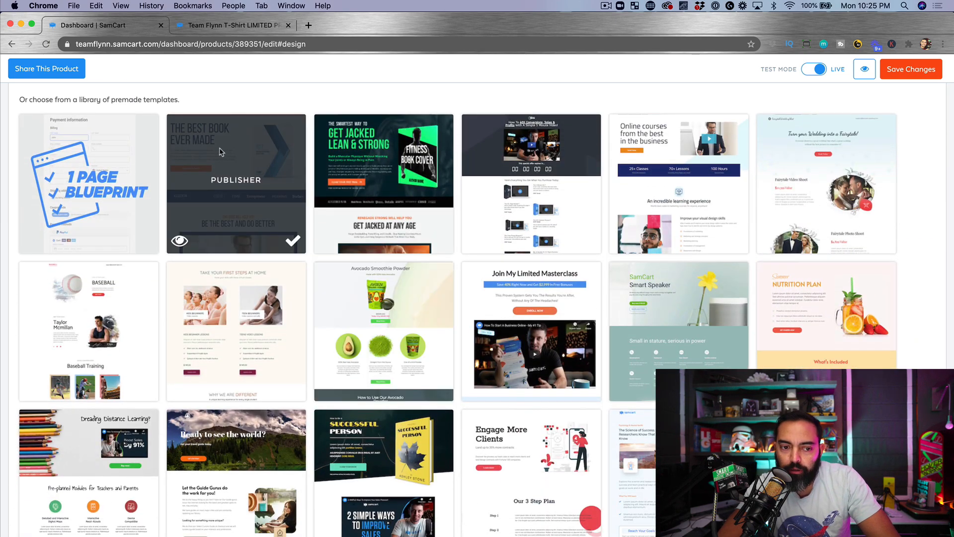
scroll(303, 228, "up", 8)
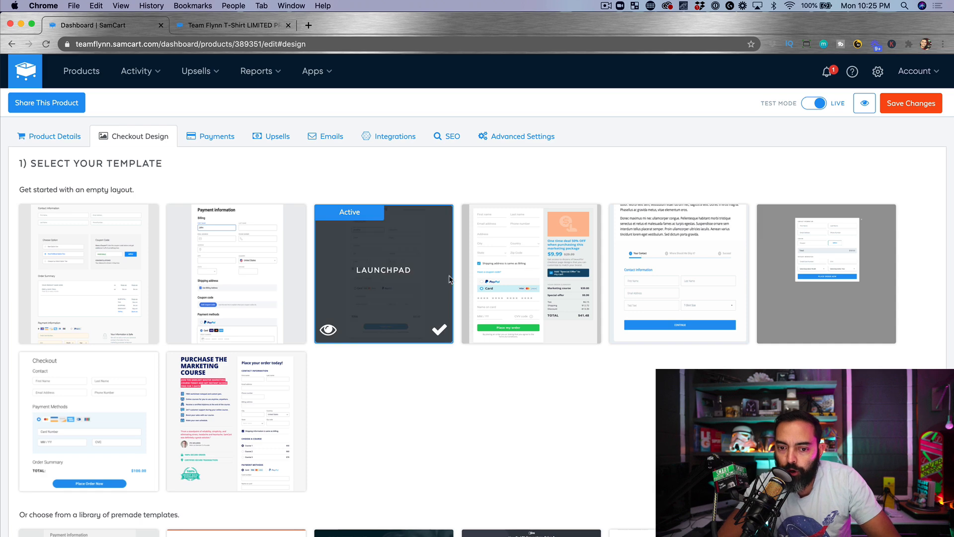
Preview the Accelerator template and select it as the product's checkout template
mouse_move(557, 276)
left_click(481, 338)
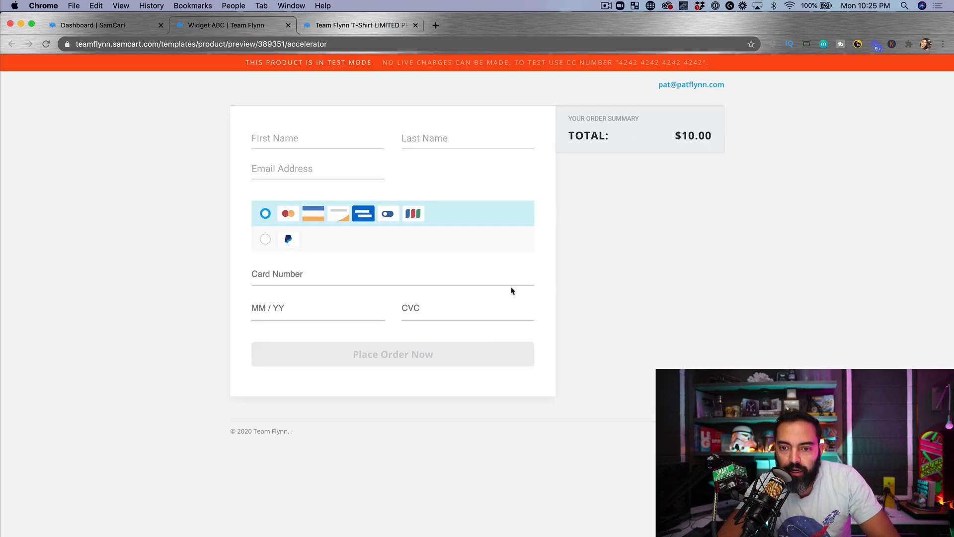
left_click(114, 25)
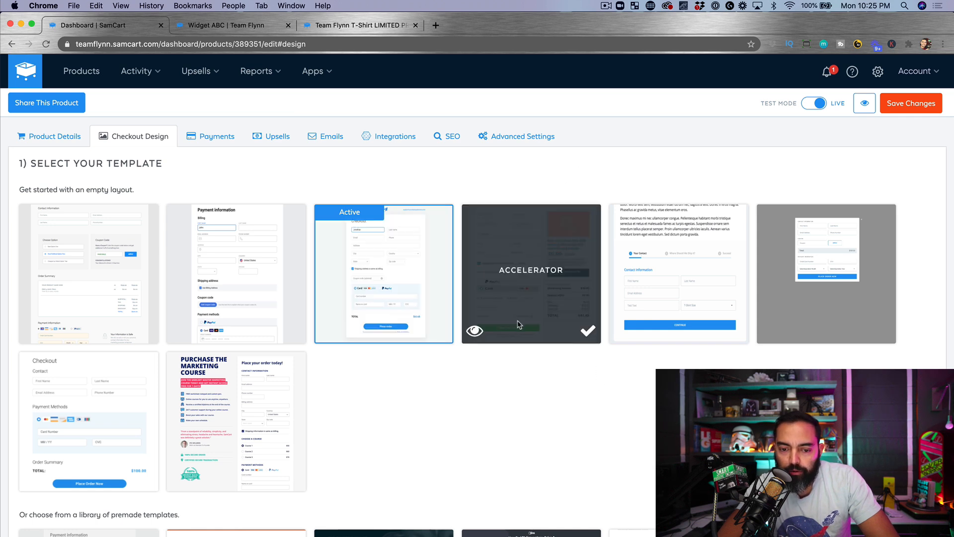
left_click(589, 332)
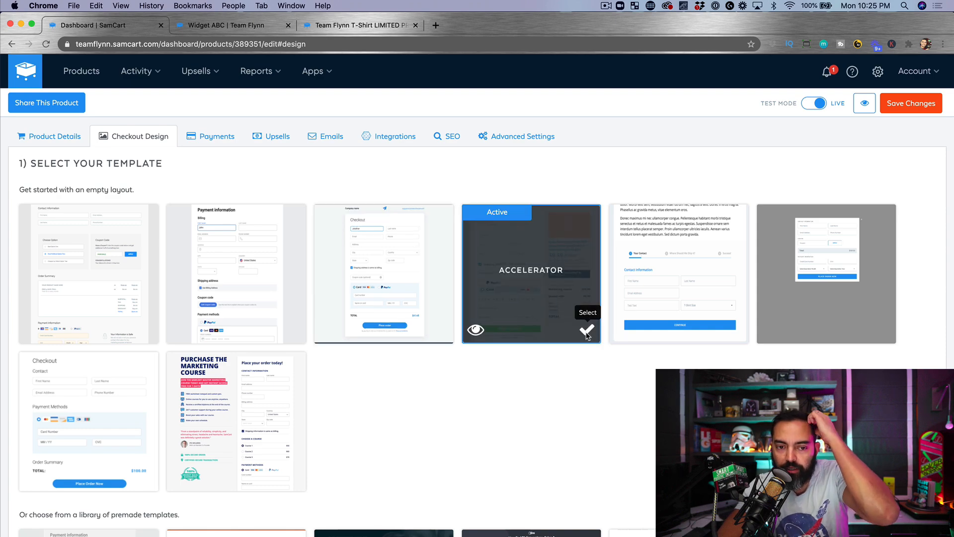
Open the checkout page in the drag-and-drop builder and add an image block above the order form
scroll(293, 324, "down", 12)
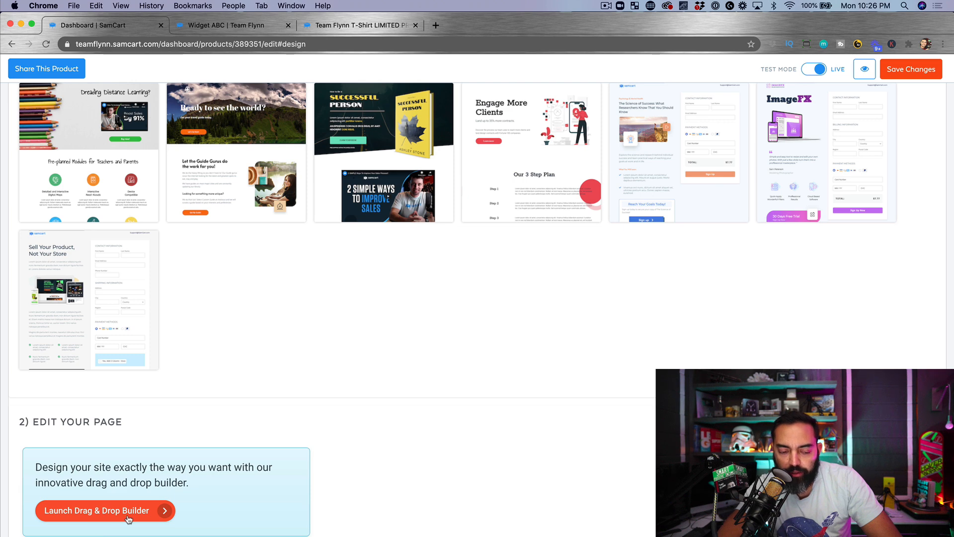
left_click(128, 517)
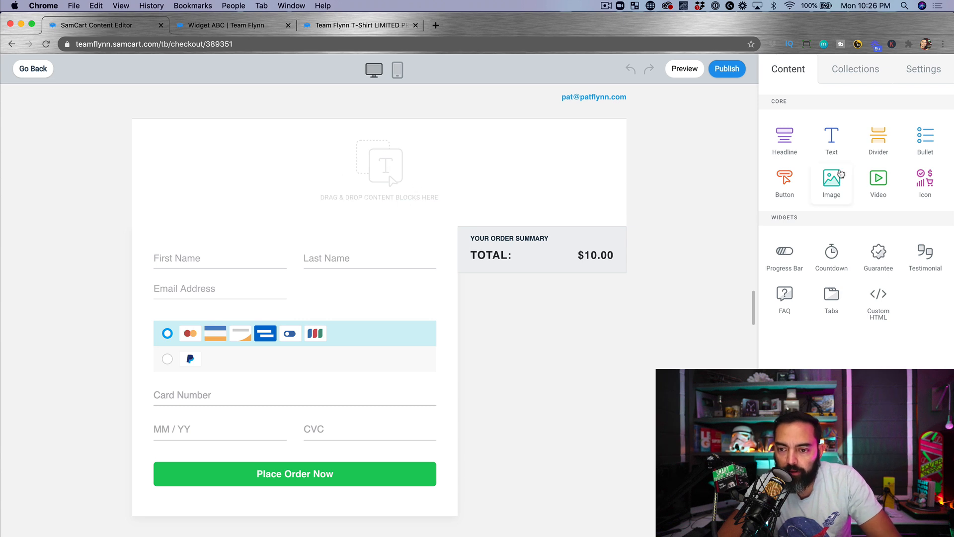
left_click_drag(792, 179, 371, 175)
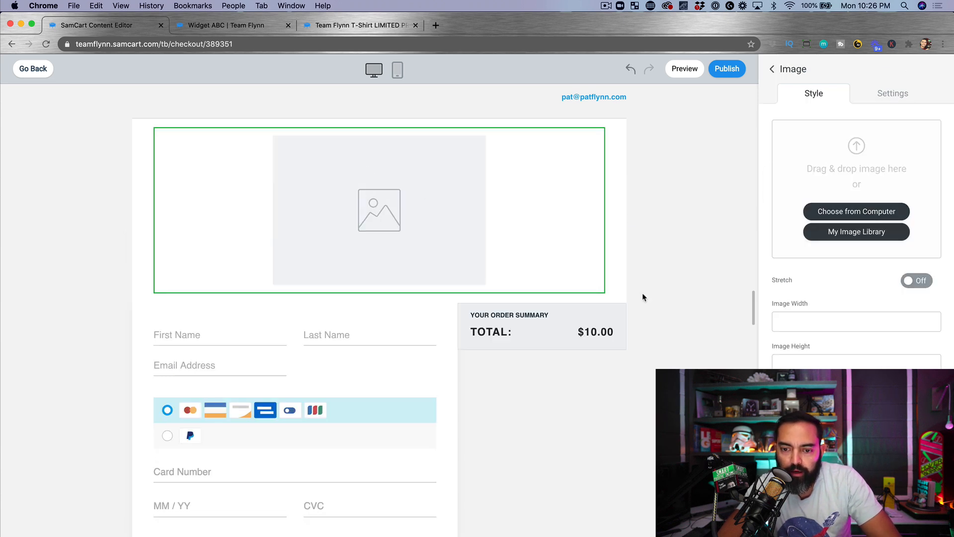
left_click(772, 71)
left_click_drag(835, 137, 677, 204)
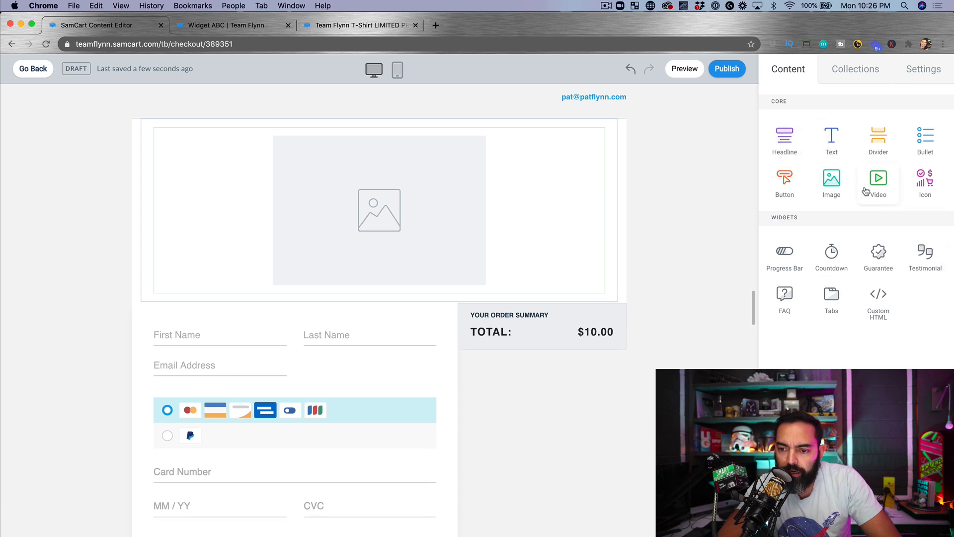
Insert the Feature Area layout with headline, text, bullets, image and button above the empty image block
left_click(870, 74)
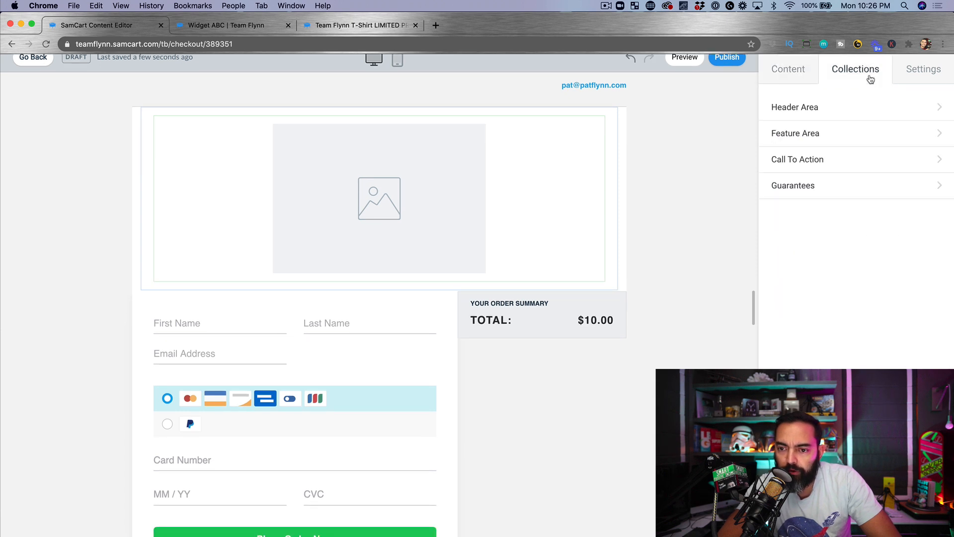
left_click(785, 133)
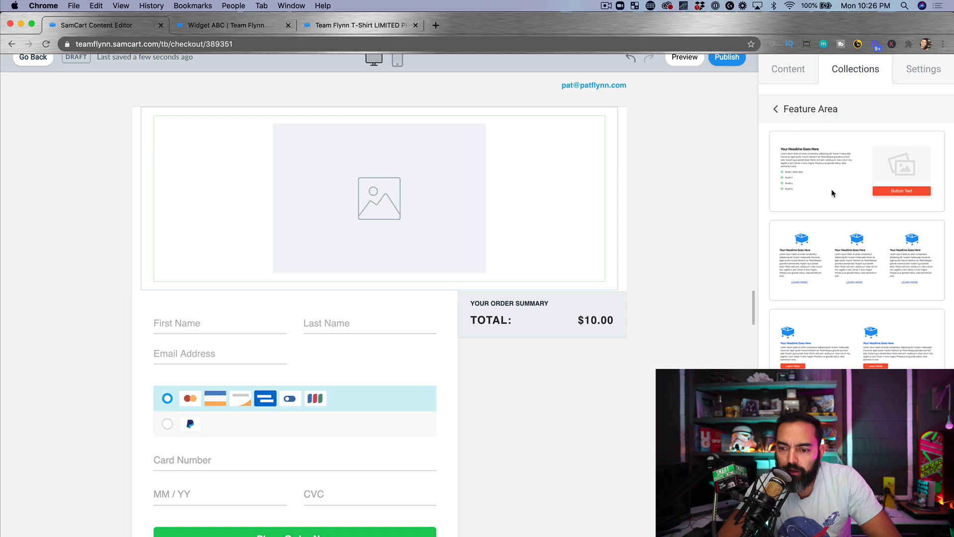
scroll(833, 194, "down", 1)
left_click_drag(837, 164, 468, 189)
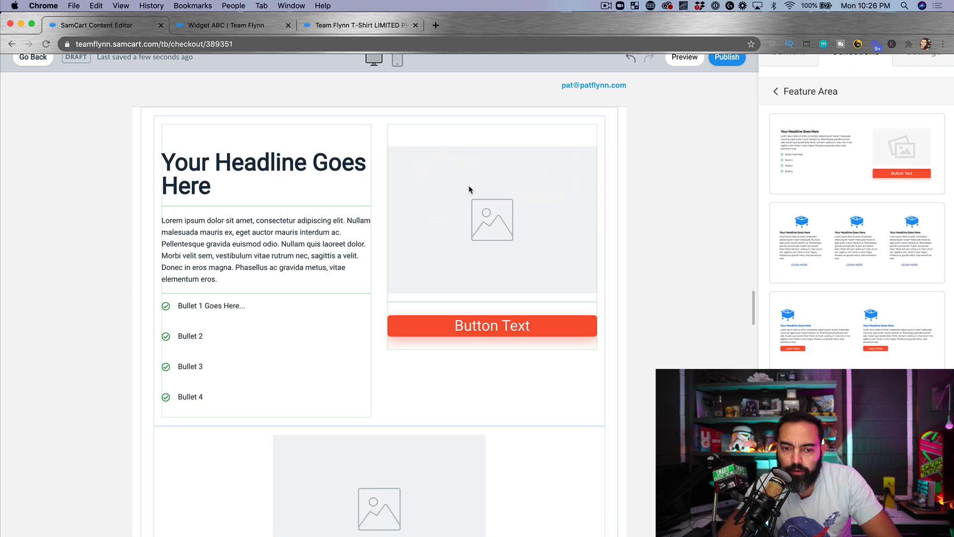
Delete the button and the bullet list from the inserted feature layout
left_click(491, 330)
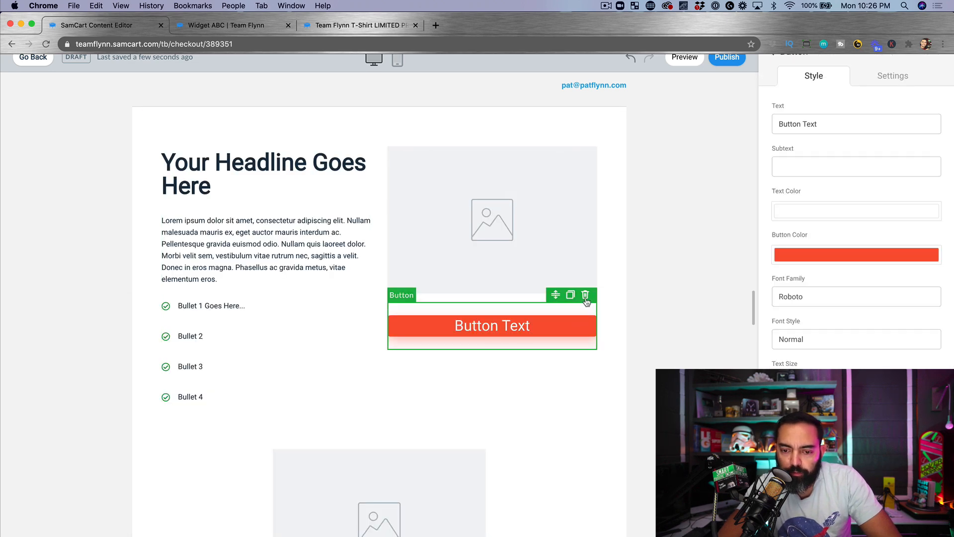
left_click(586, 295)
left_click(519, 326)
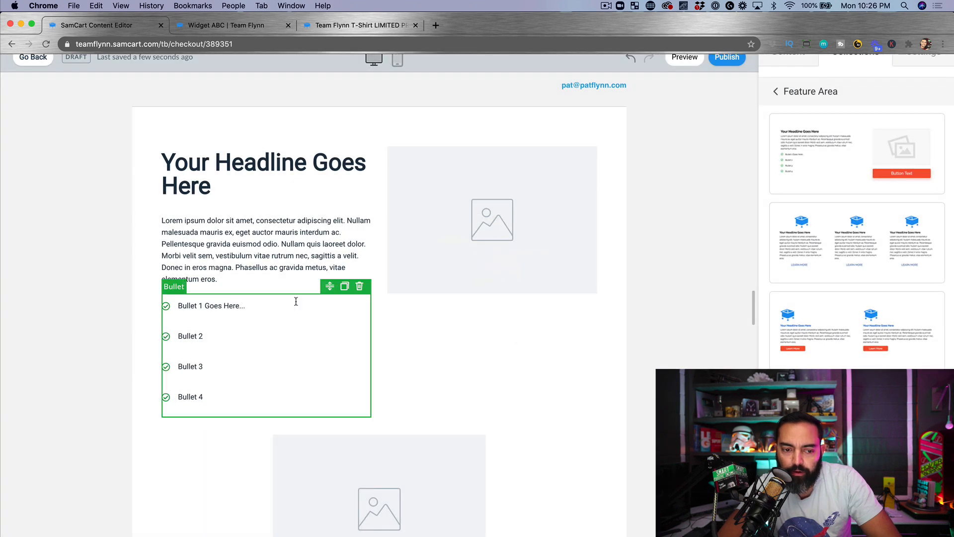
left_click(362, 291)
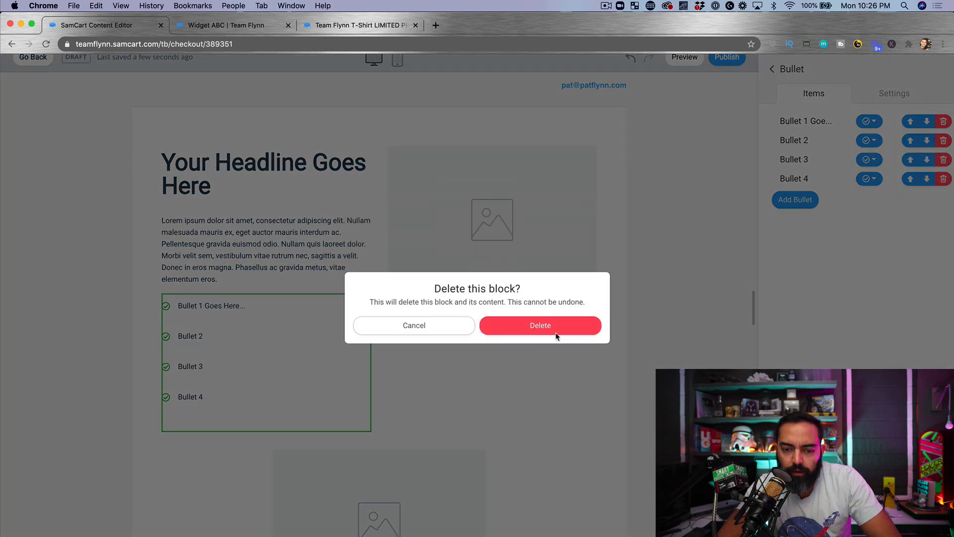
left_click(557, 328)
Delete the separate empty image block below the feature layout and look over the resulting page
left_click(479, 339)
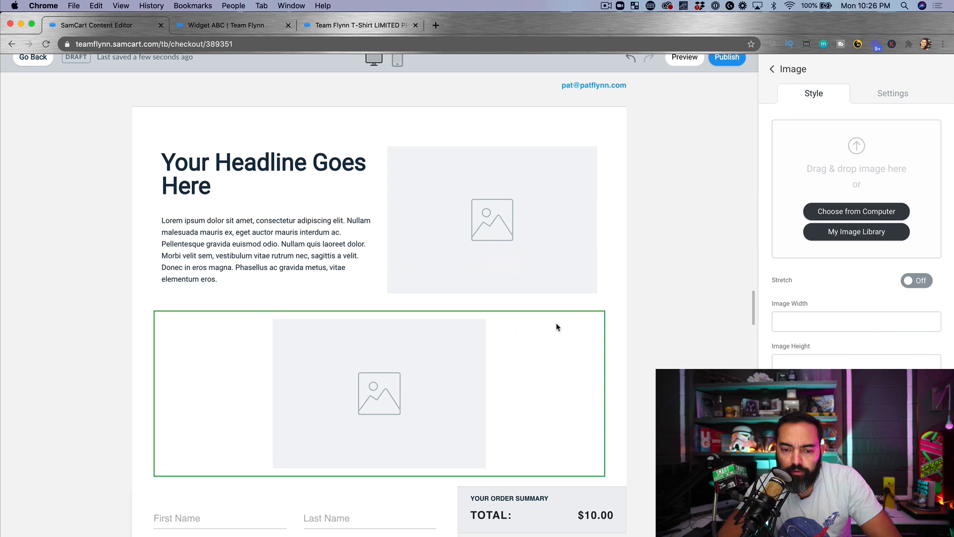
left_click(610, 324)
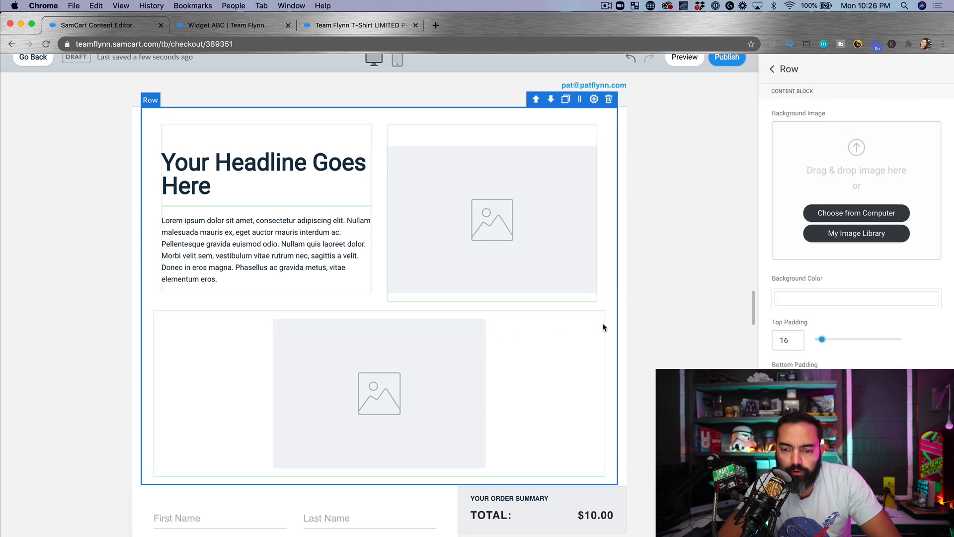
left_click(595, 304)
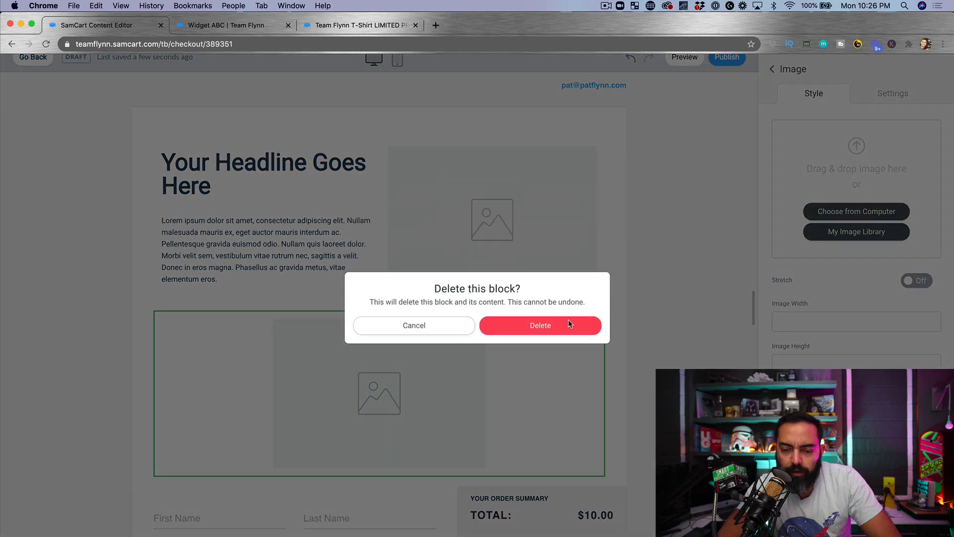
left_click(567, 323)
scroll(642, 289, "down", 2)
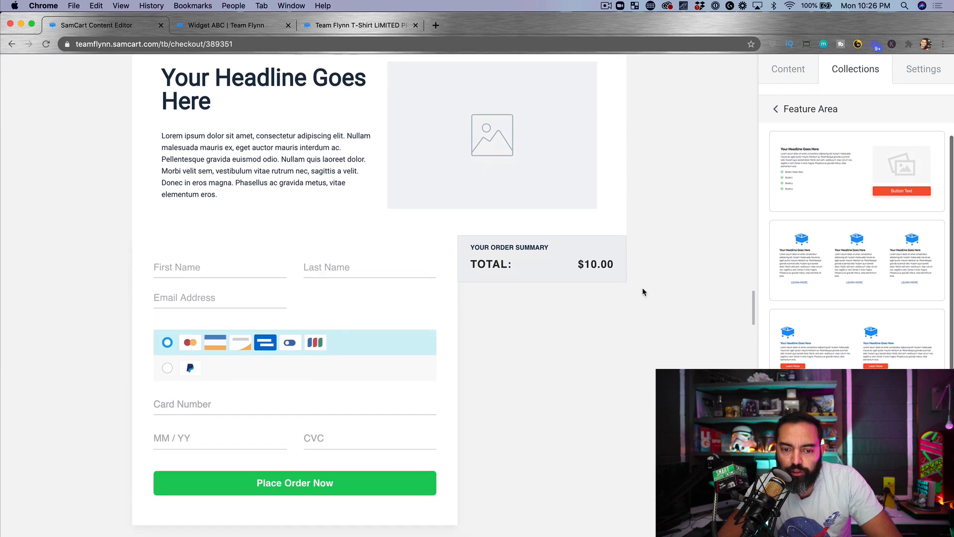
scroll(643, 289, "up", 2)
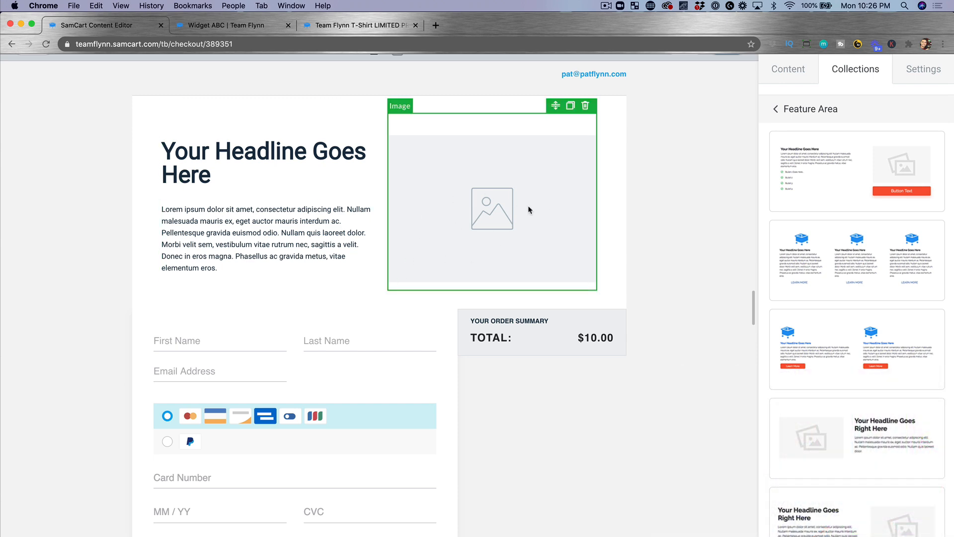
scroll(815, 366, "down", 1)
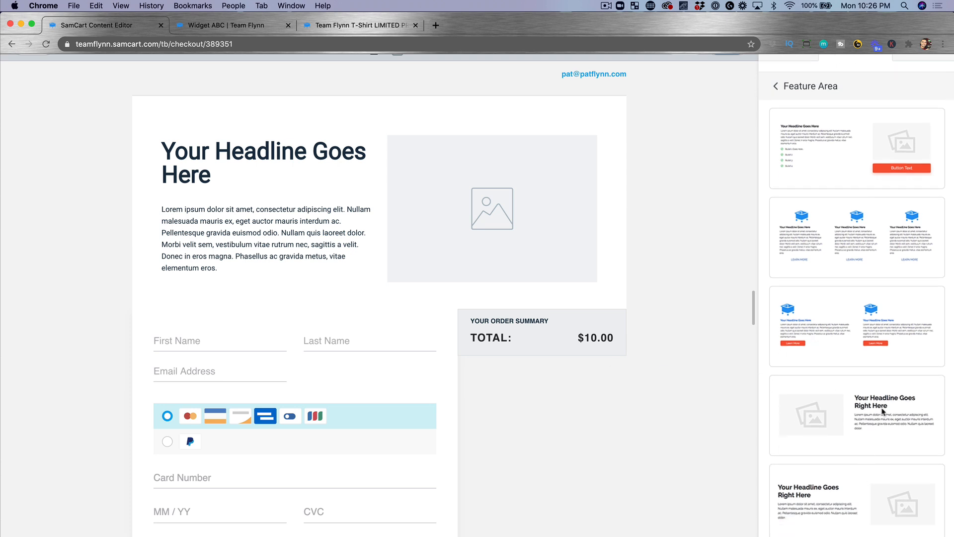
Replace the feature row with the Feature Area layout that has a headline and text beside an image on its right
left_click(610, 96)
left_click(609, 95)
left_click(559, 335)
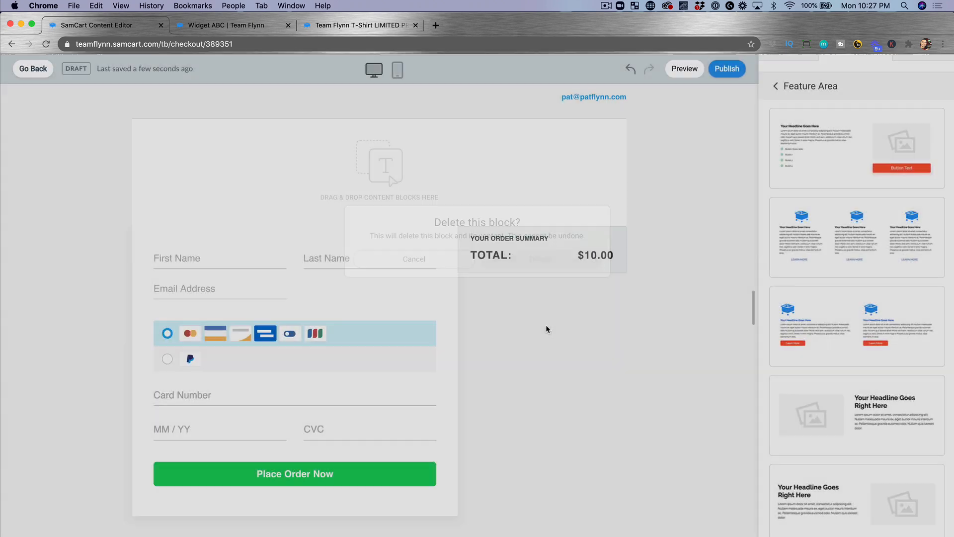
left_click_drag(820, 492, 438, 172)
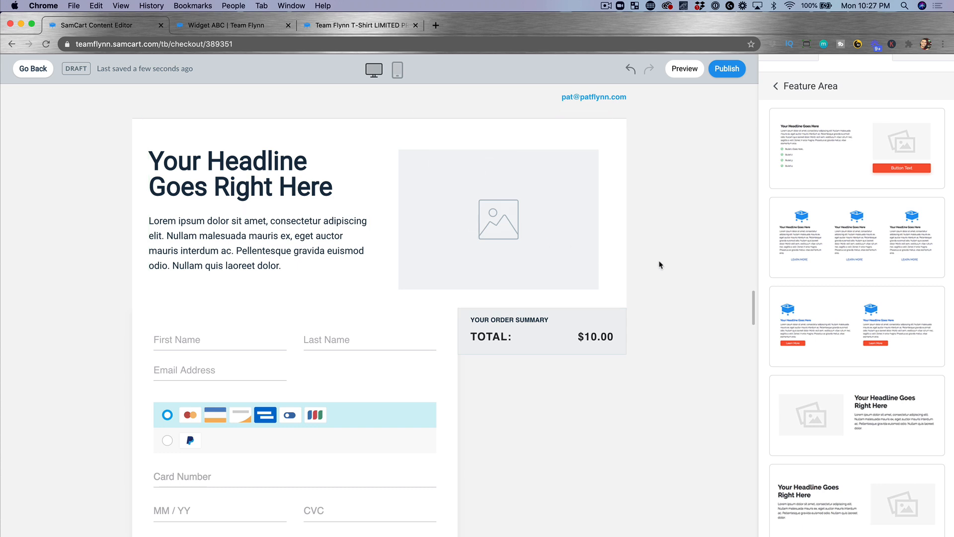
scroll(819, 311, "down", 3)
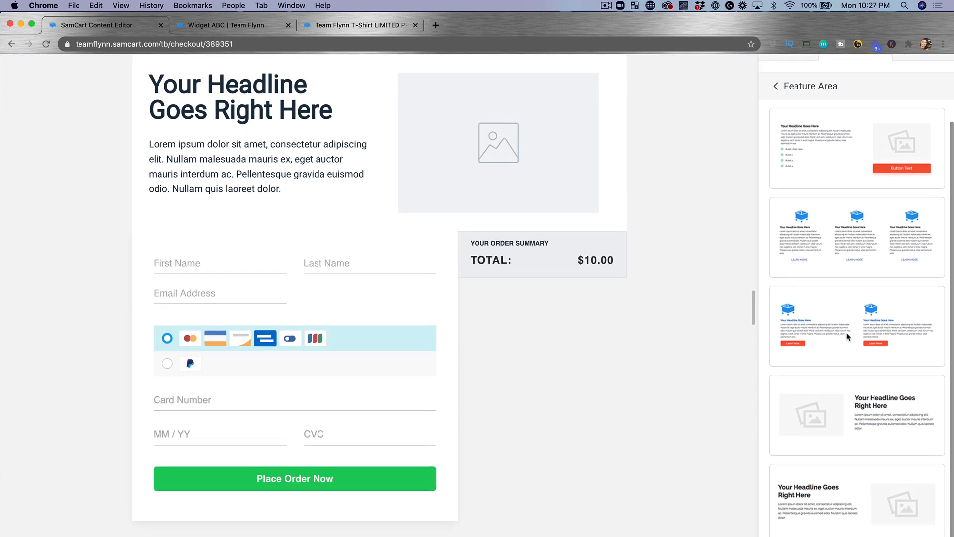
left_click(776, 110)
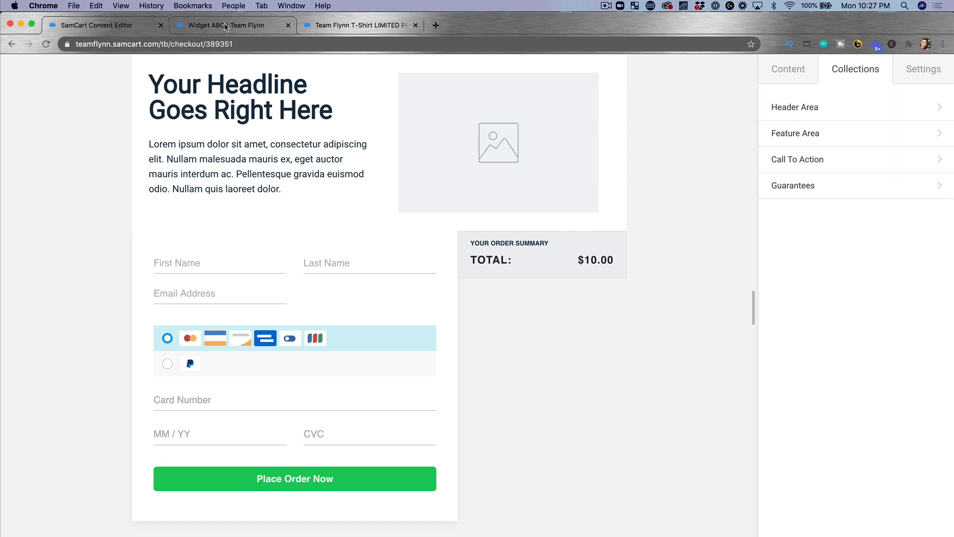
Return to the product's checkout design, choose the premade Publisher template and save the changes
left_click(11, 44)
scroll(230, 189, "down", 5)
scroll(230, 190, "up", 5)
left_click(145, 135)
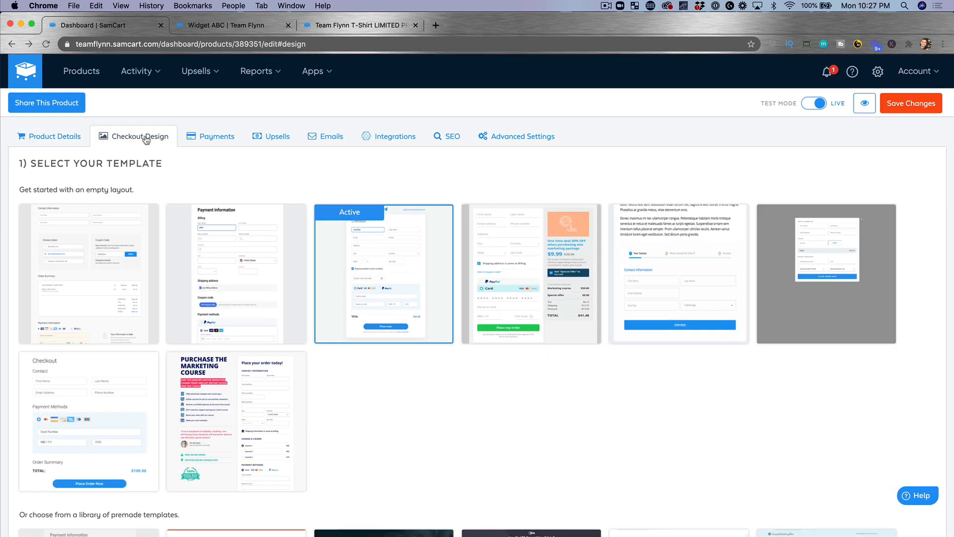
scroll(263, 240, "down", 7)
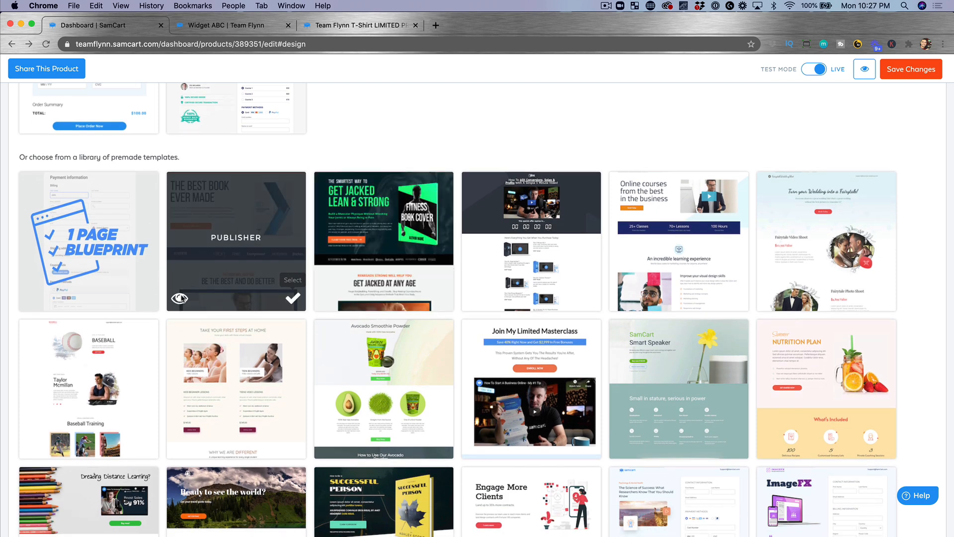
left_click(293, 299)
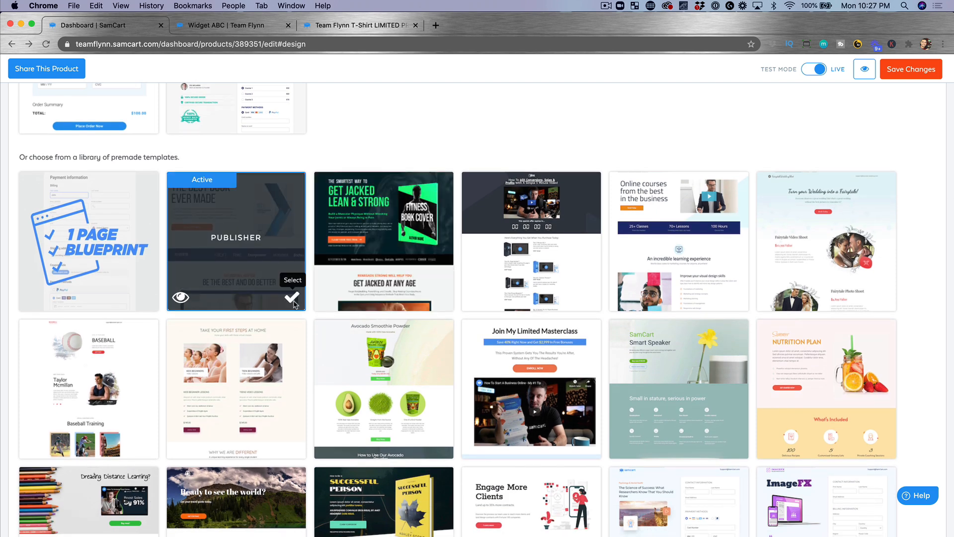
left_click(902, 71)
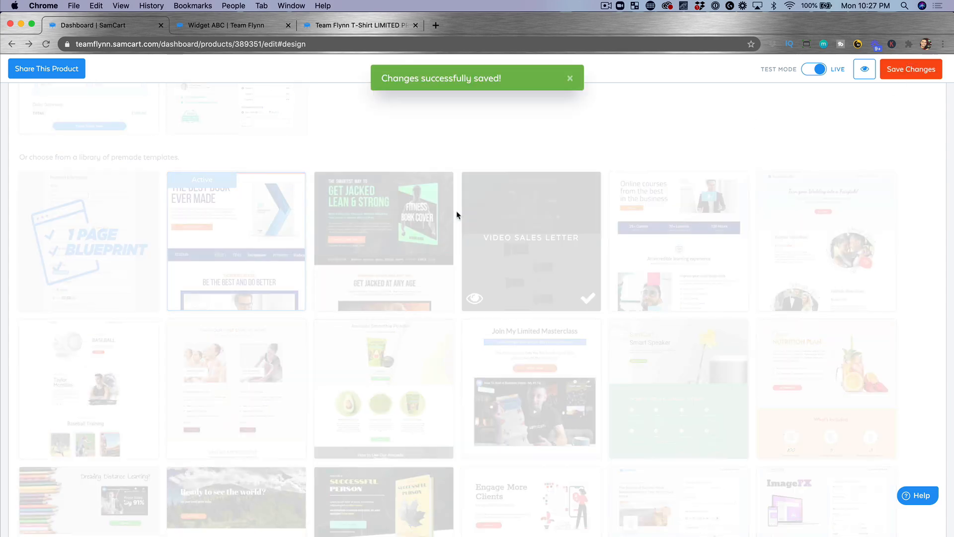
Open the Publisher page in the drag-and-drop builder and show the style options of the hero's book image
scroll(186, 315, "down", 8)
left_click(107, 518)
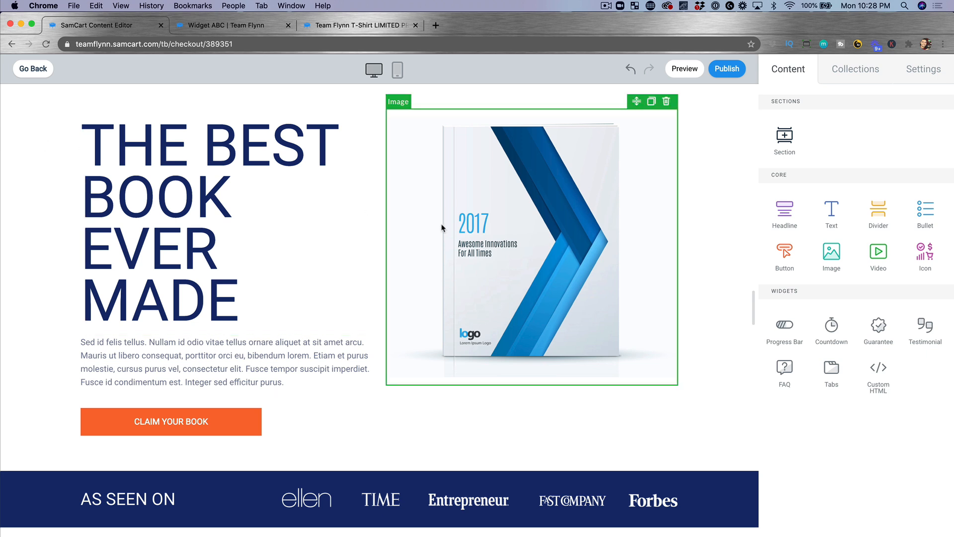
left_click(564, 231)
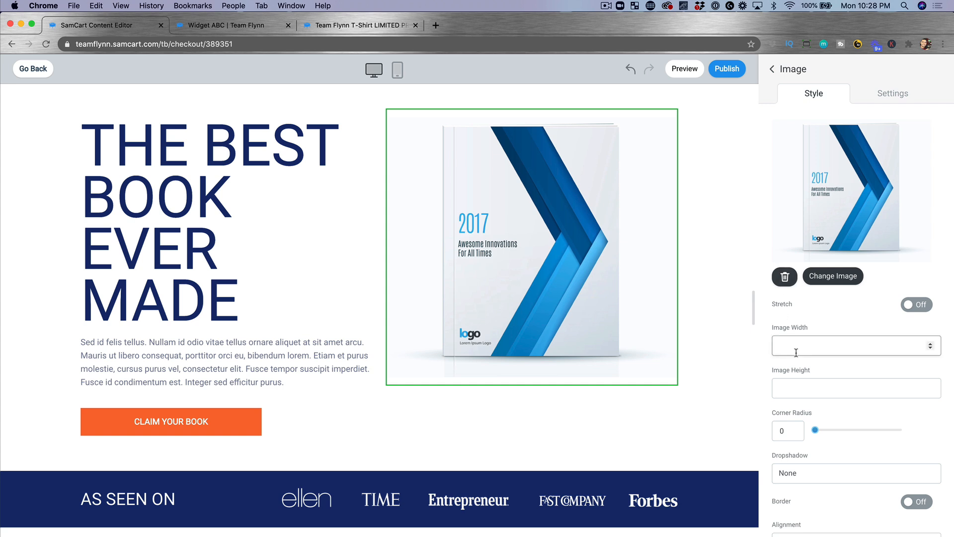
scroll(199, 194, "down", 1)
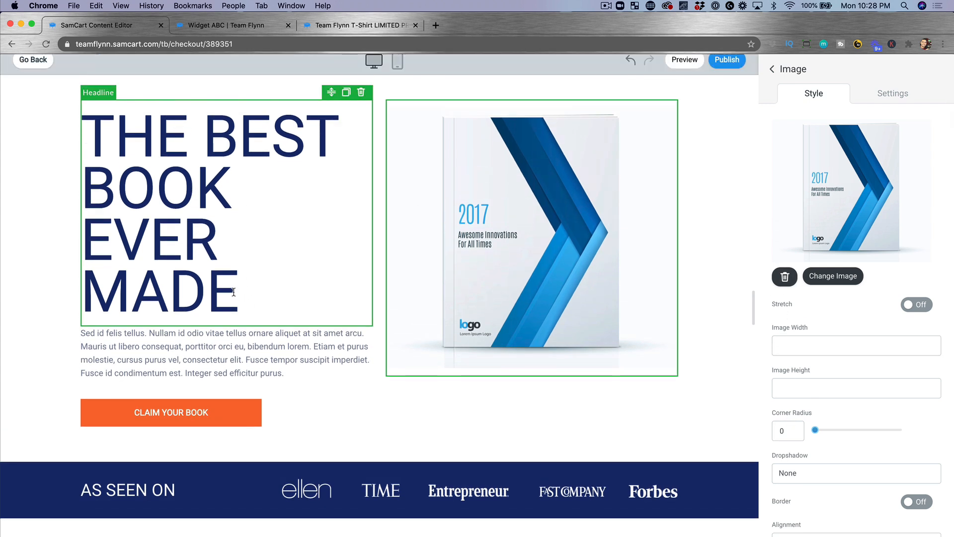
Change the hero headline to "THE BEST T-SHIRT EVER!"
triple_click(234, 292)
type("THE ")
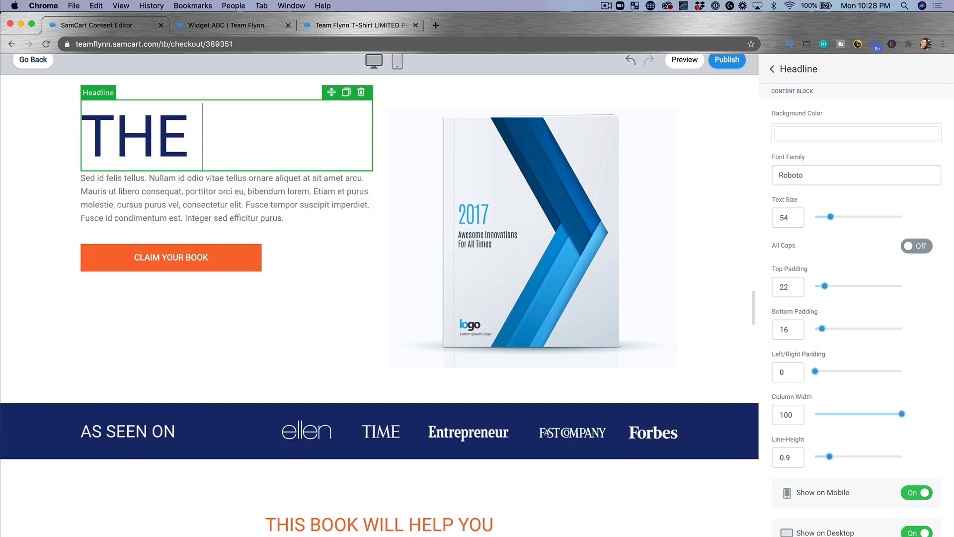
type("BEST T-SHIRT EVER!")
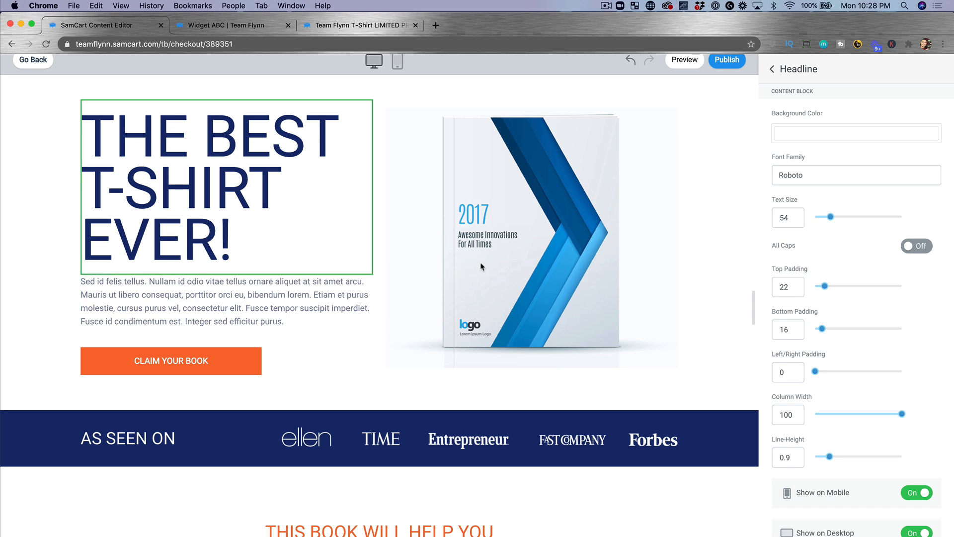
Replace the hero's book image with the tall Team Flynn T-shirt photo
left_click(656, 201)
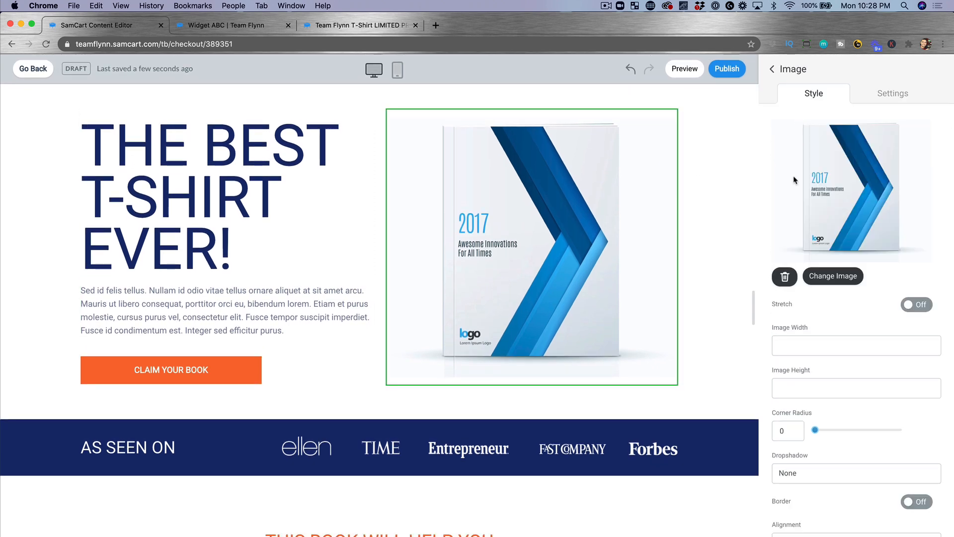
left_click(832, 276)
left_click(339, 149)
left_click(652, 354)
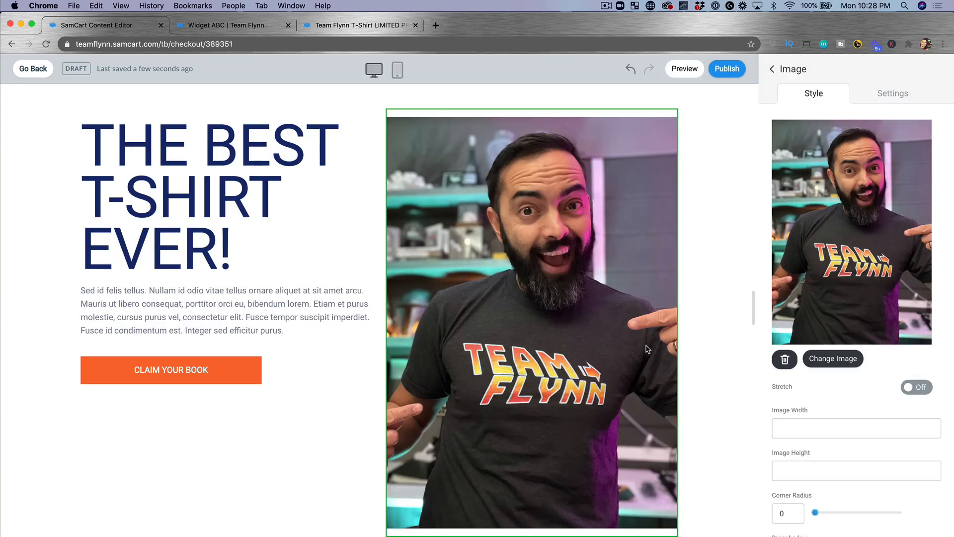
Change the hero image to the smaller, square version of the Team Flynn T-shirt photo
scroll(617, 290, "down", 1)
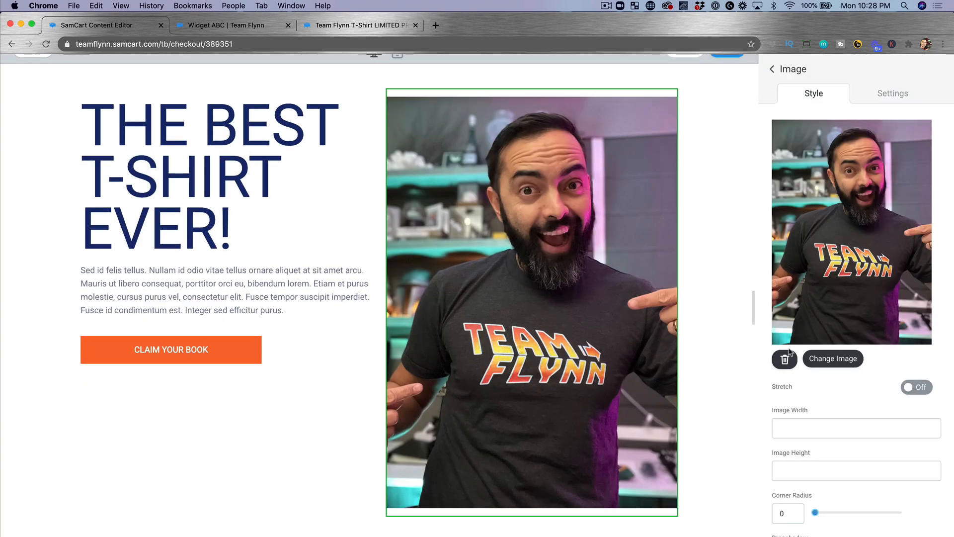
left_click(819, 359)
double_click(459, 148)
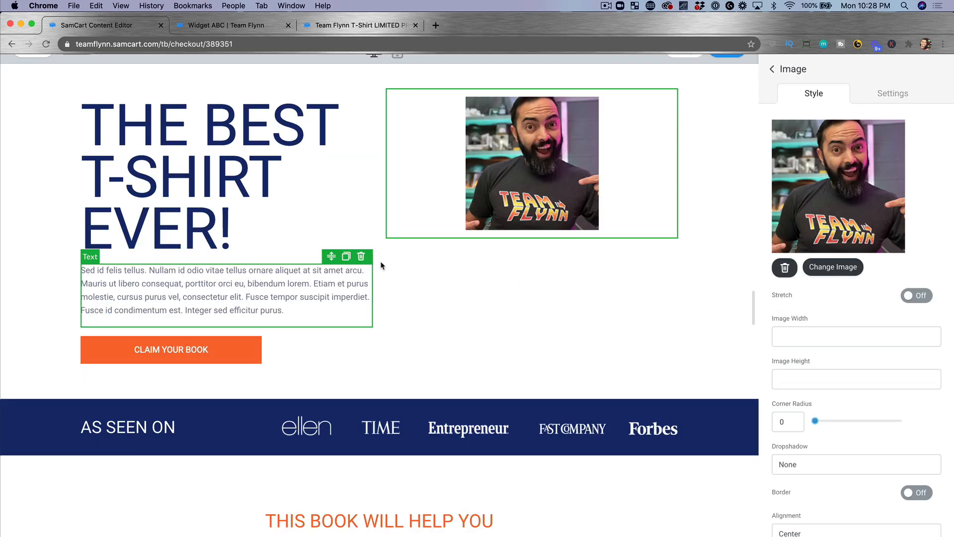
Move the hero's paragraph text below the "CLAIM YOUR BOOK" button and look through the rest of the page
left_click_drag(332, 256, 333, 387)
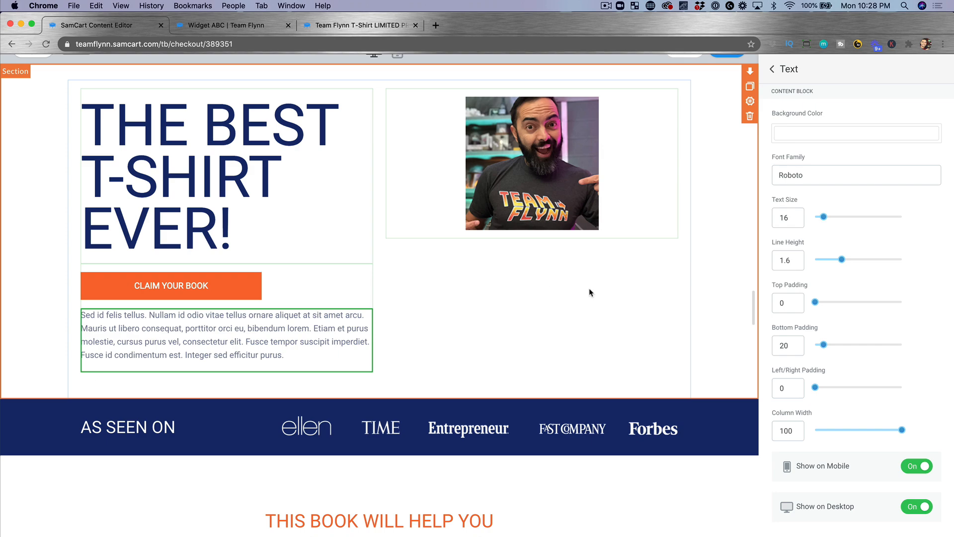
scroll(590, 292, "down", 20)
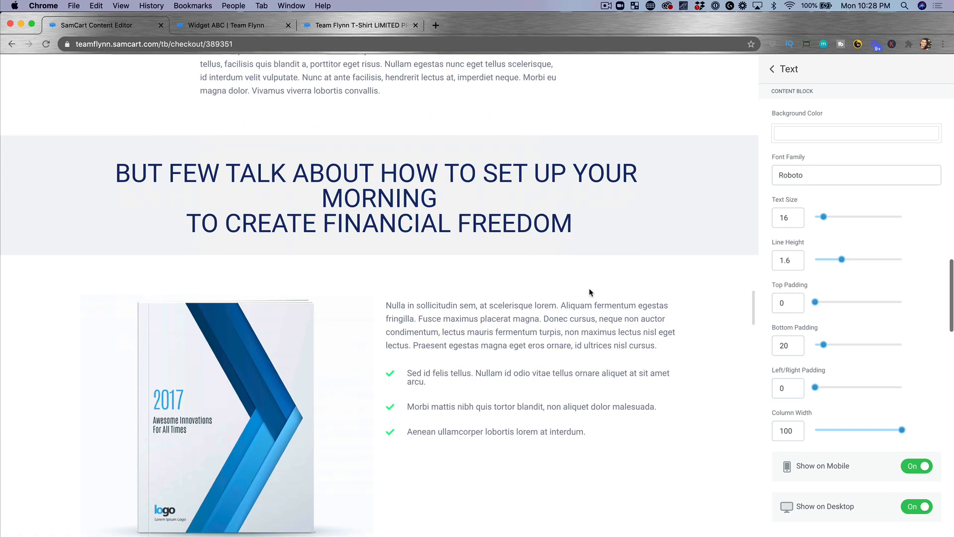
Delete the dark "MY PERSONAL GUARANTEE TO YOU..." section from the page and confirm the removal
scroll(589, 292, "down", 10)
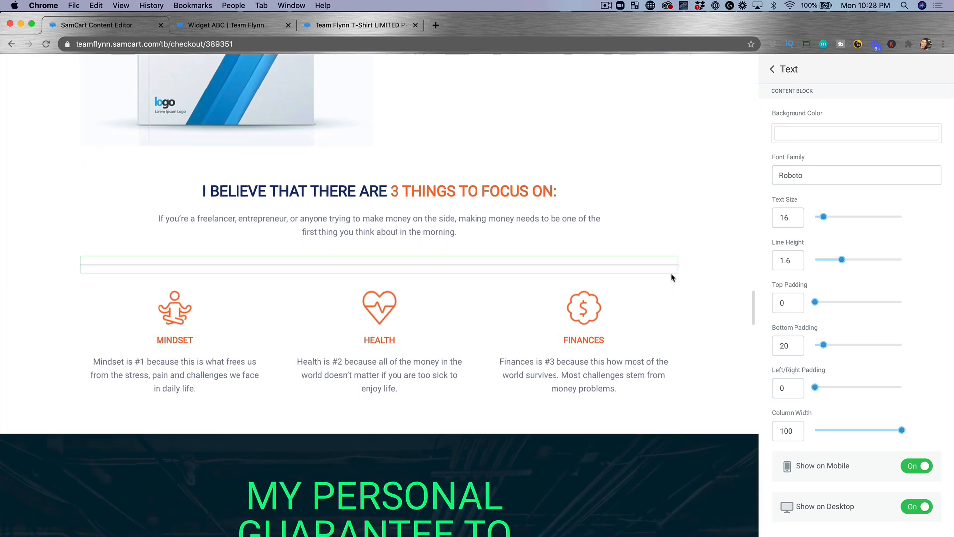
scroll(672, 277, "down", 5)
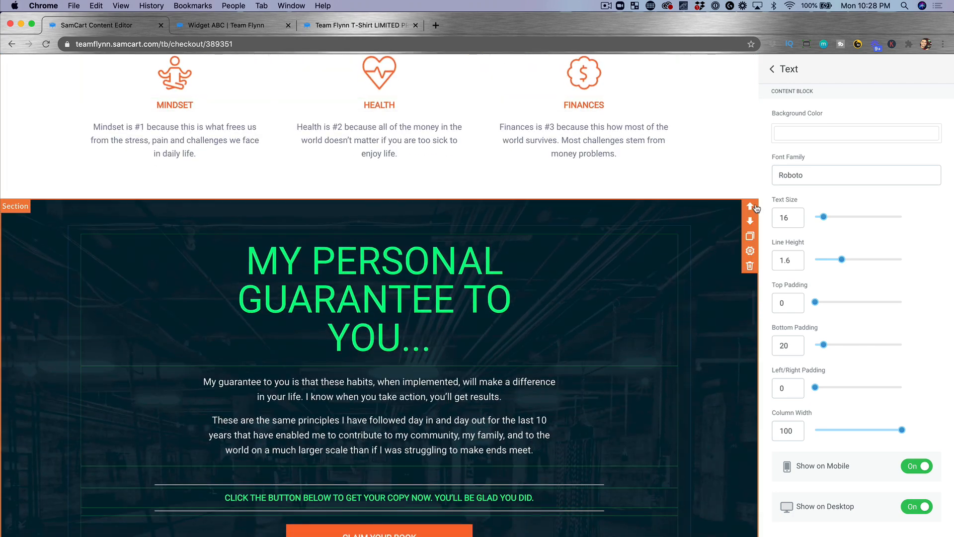
left_click(749, 267)
left_click(539, 324)
Add a Guarantee widget just above the checkout form and use the "100% Money Back Guarantee" badge style
scroll(500, 277, "down", 10)
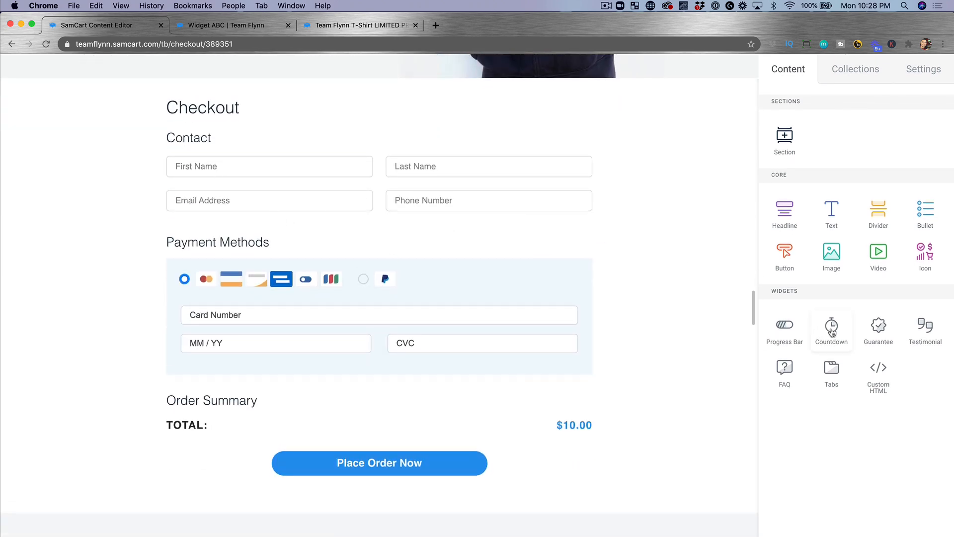
left_click_drag(881, 334, 385, 116)
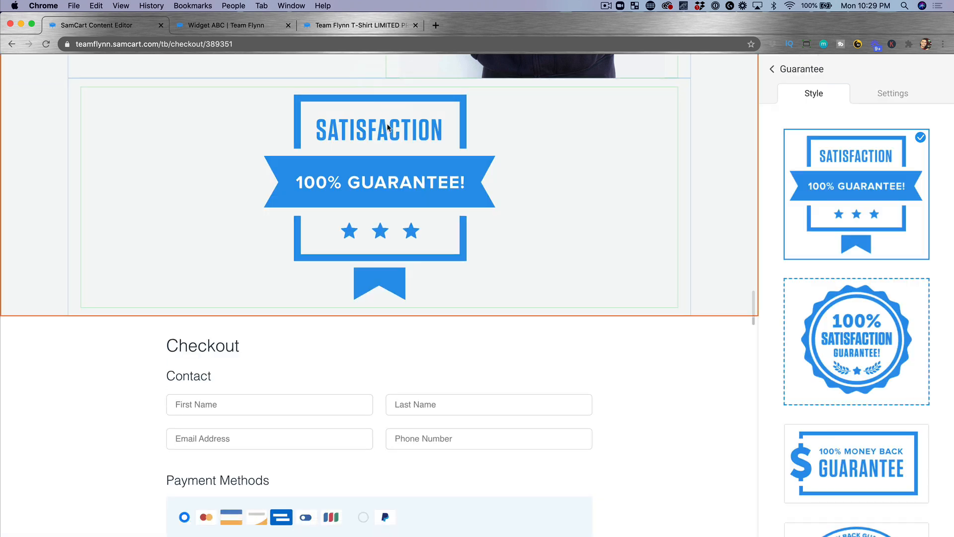
scroll(444, 251, "up", 3)
left_click(847, 326)
left_click(883, 470)
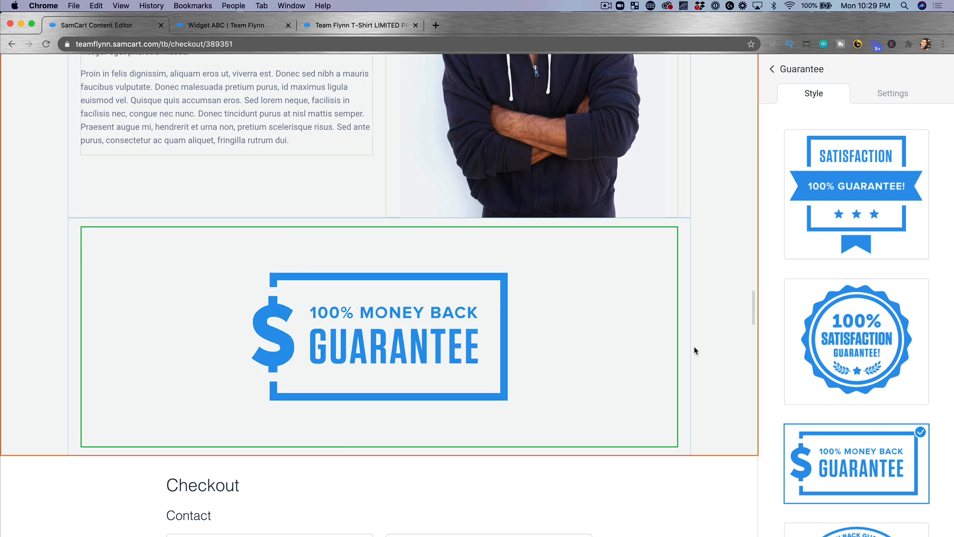
Publish the customised Widget ABC checkout page
scroll(695, 350, "up", 20)
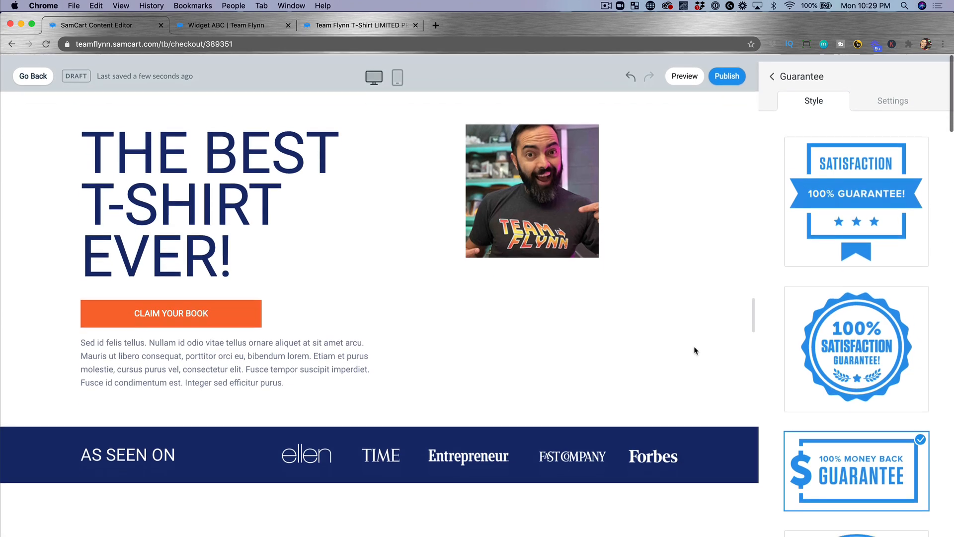
left_click(728, 70)
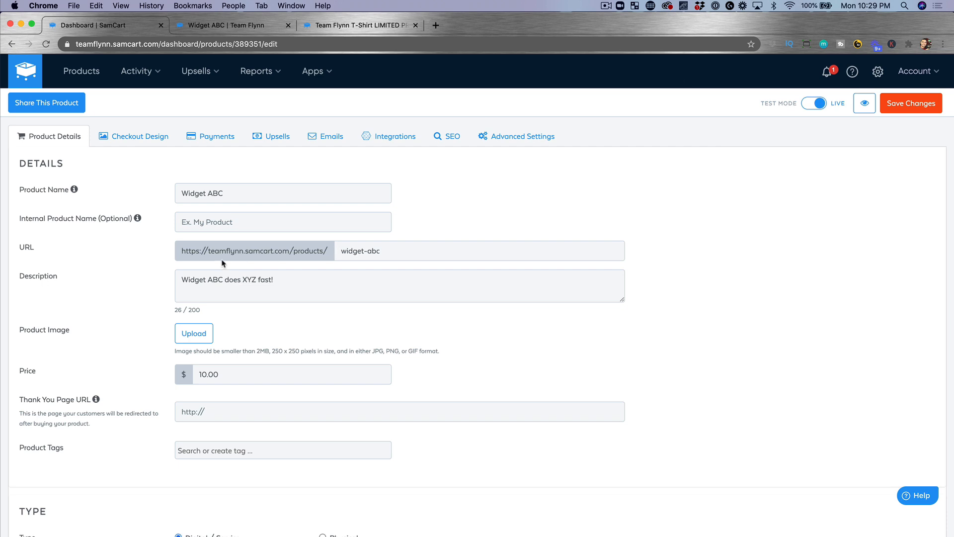
Preview the Widget ABC product page and follow its "CLAIM YOUR BOOK" button to the checkout form
left_click_drag(182, 252, 397, 253)
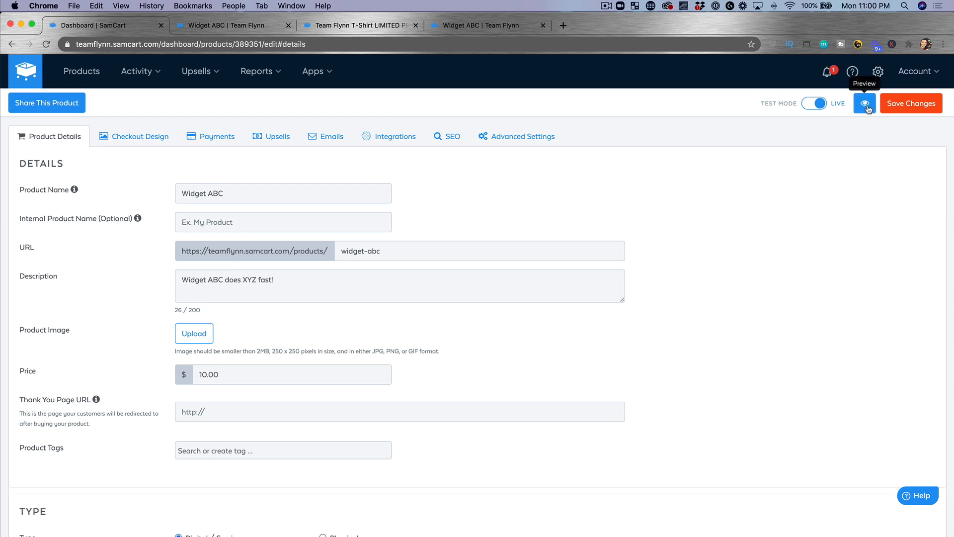
left_click(867, 108)
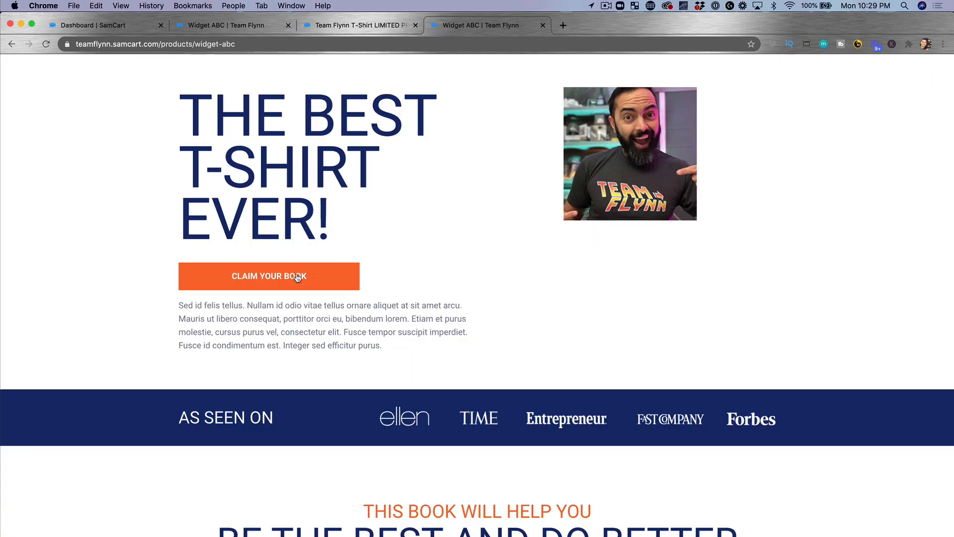
left_click(298, 277)
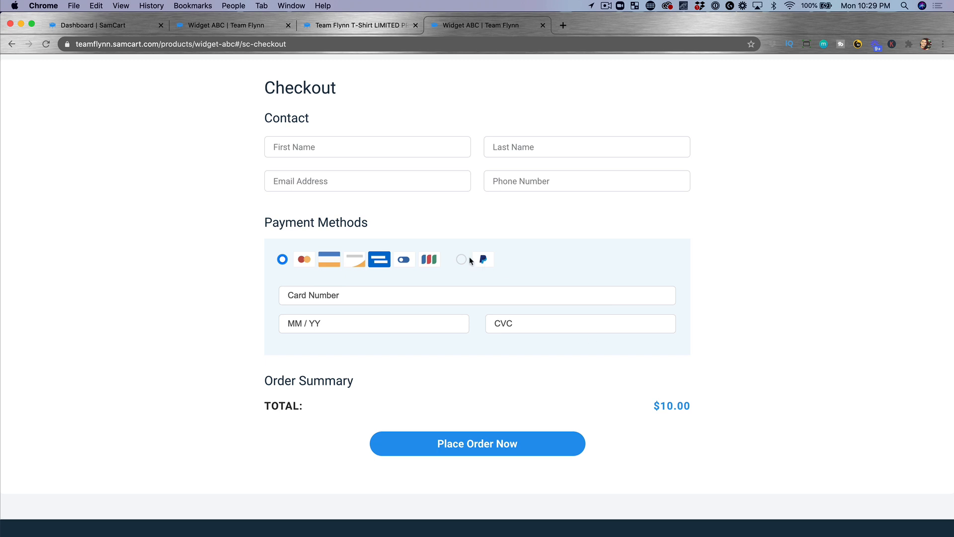
scroll(470, 260, "up", 10)
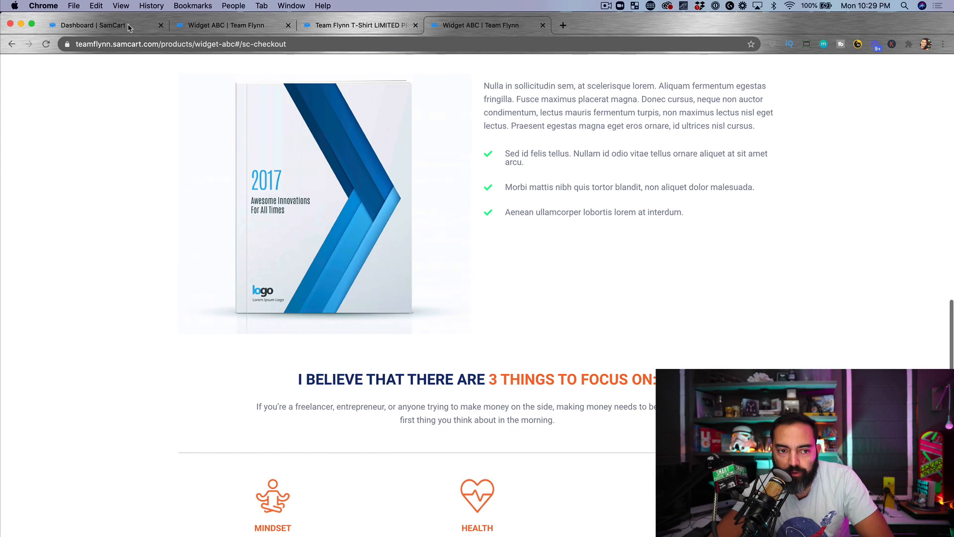
Open the "December 2020 Exclusive (Team Flynn T-Shirt)" product and review its details, price, thank-you URL, type and shipping settings
left_click(128, 28)
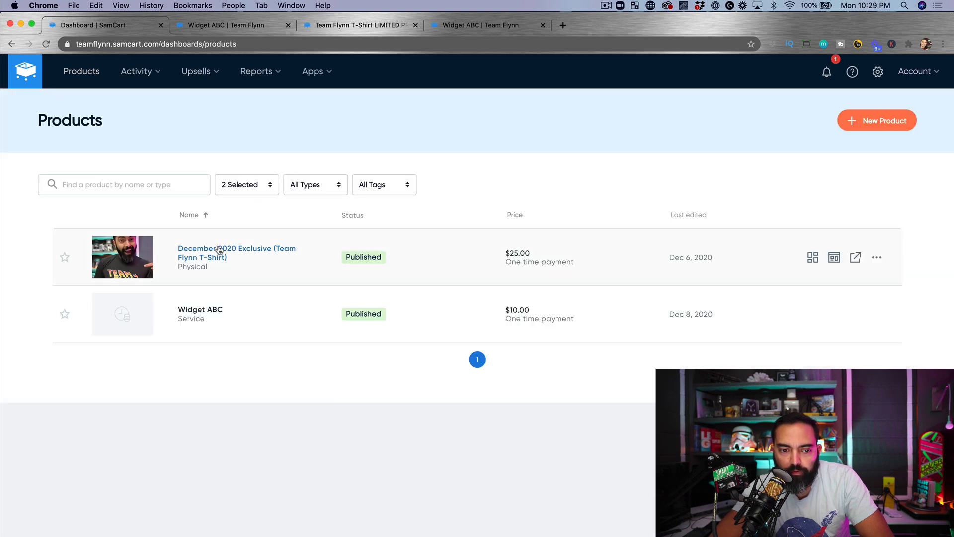
left_click(219, 250)
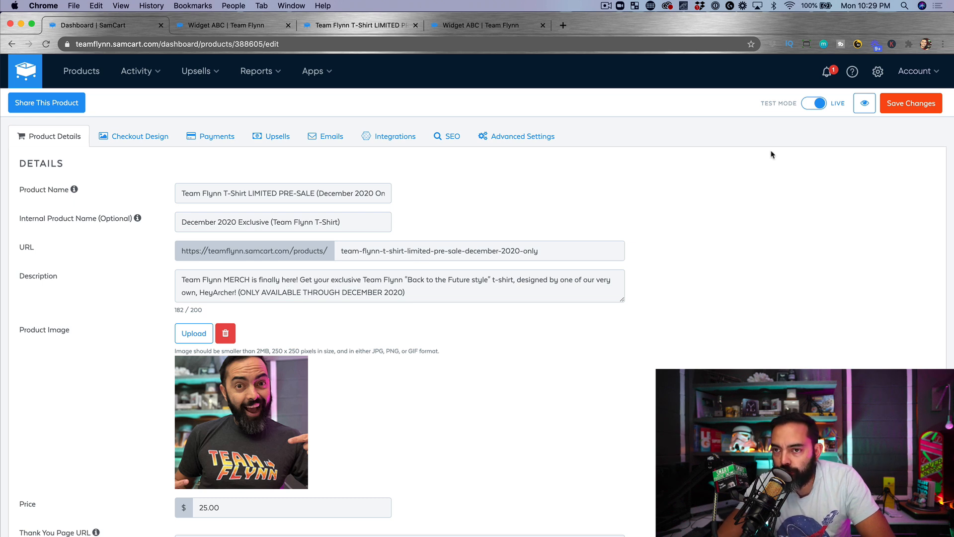
scroll(398, 391, "down", 3)
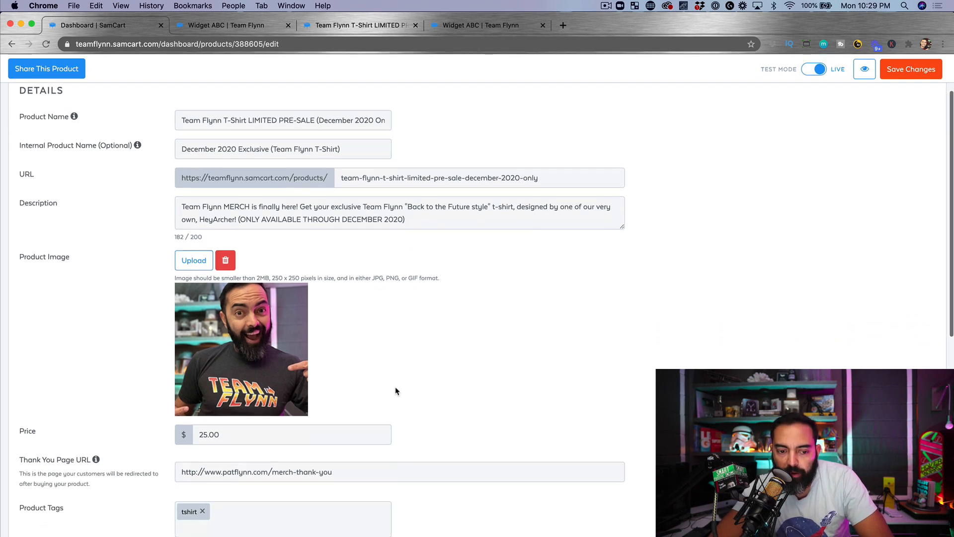
scroll(354, 177, "down", 15)
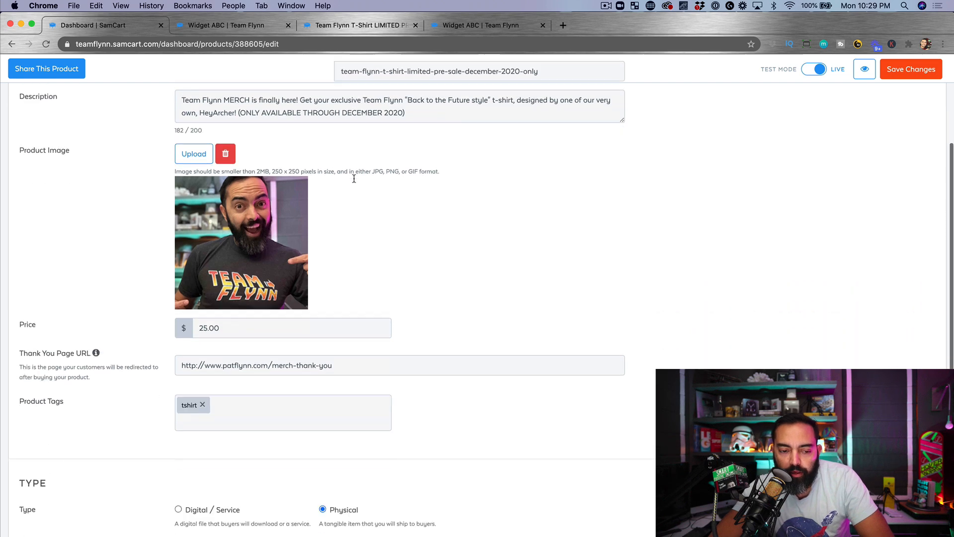
scroll(441, 268, "up", 6)
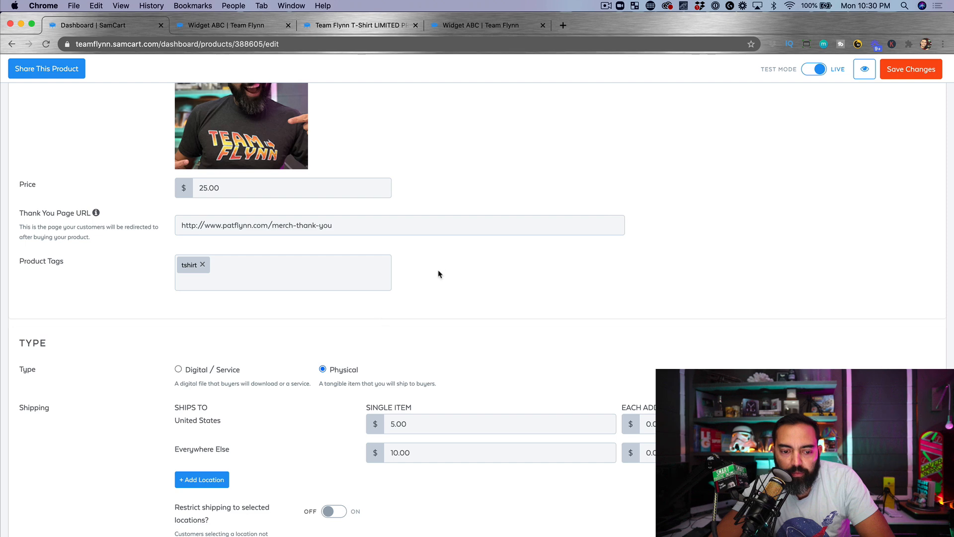
scroll(392, 432, "up", 10)
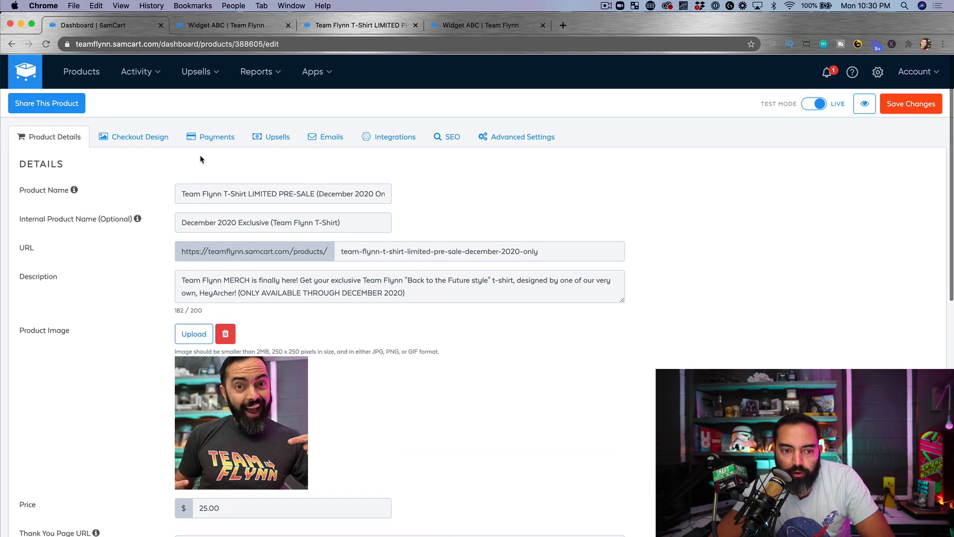
Look through the T-shirt product's checkout design templates and open its page in the drag-and-drop builder
left_click(148, 136)
scroll(322, 298, "down", 10)
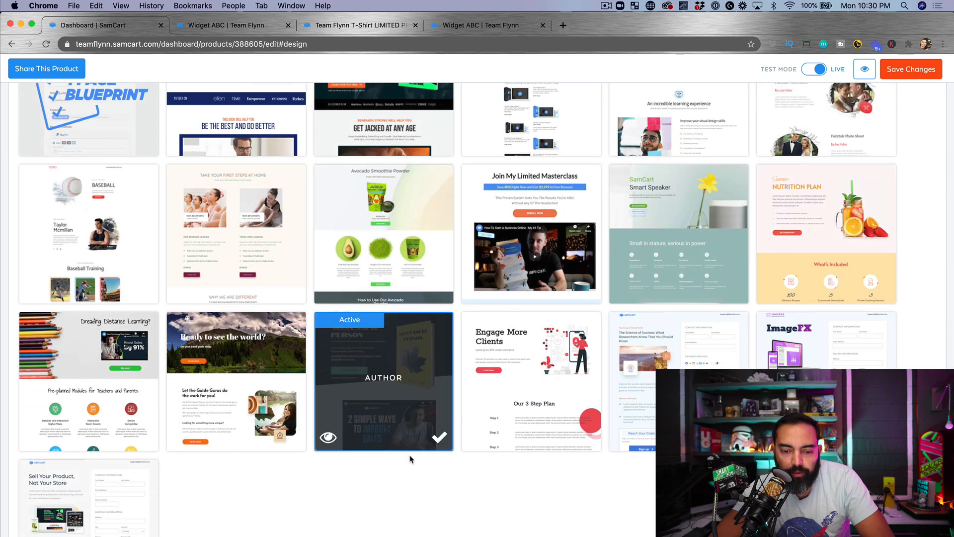
scroll(297, 473, "down", 5)
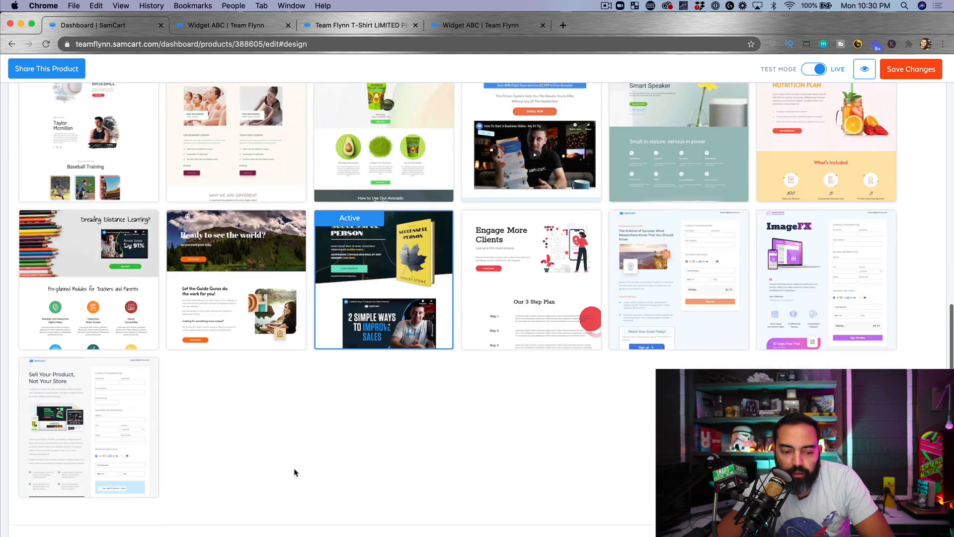
left_click(162, 508)
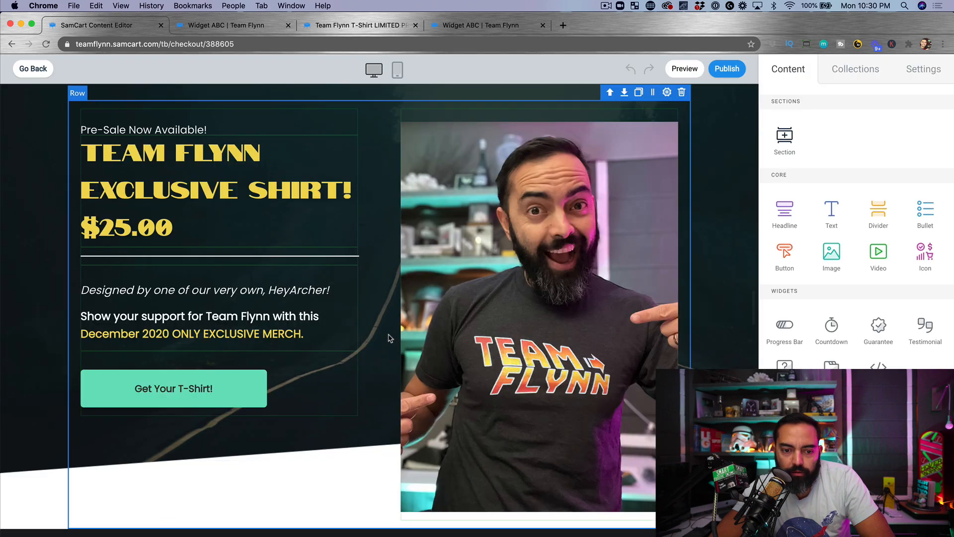
Examine the T-shirt page's size chart, order section and checkout fields, and leave the builder without making changes
scroll(298, 353, "down", 12)
scroll(390, 338, "down", 2)
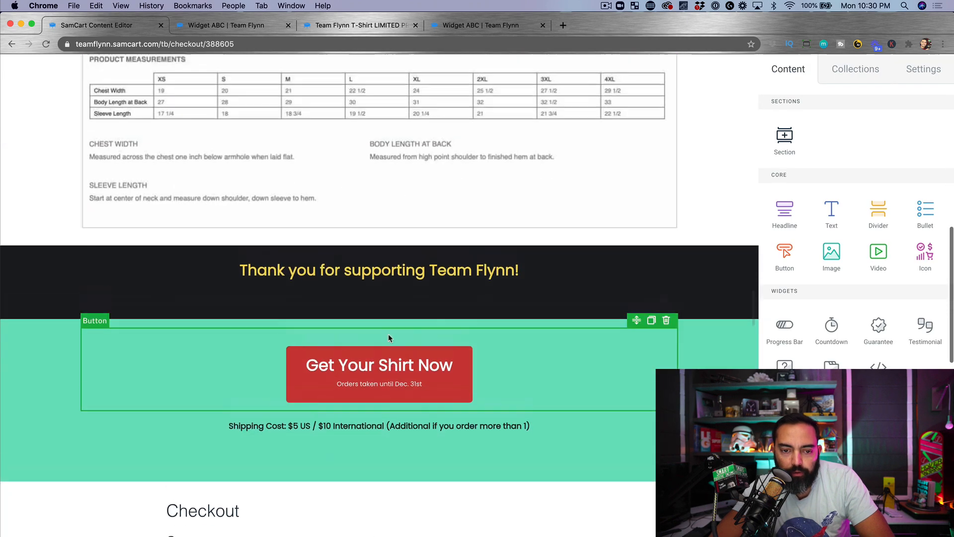
scroll(535, 405, "up", 5)
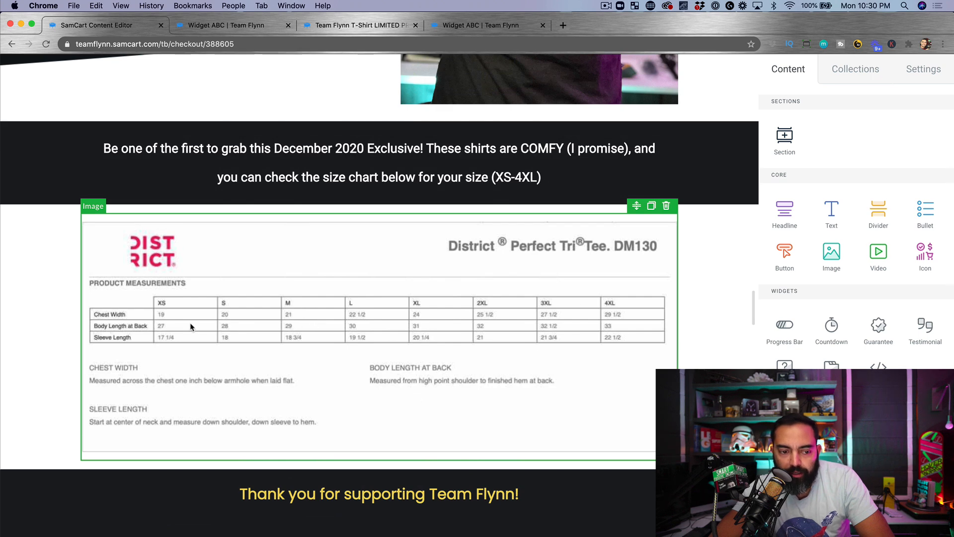
scroll(191, 327, "down", 15)
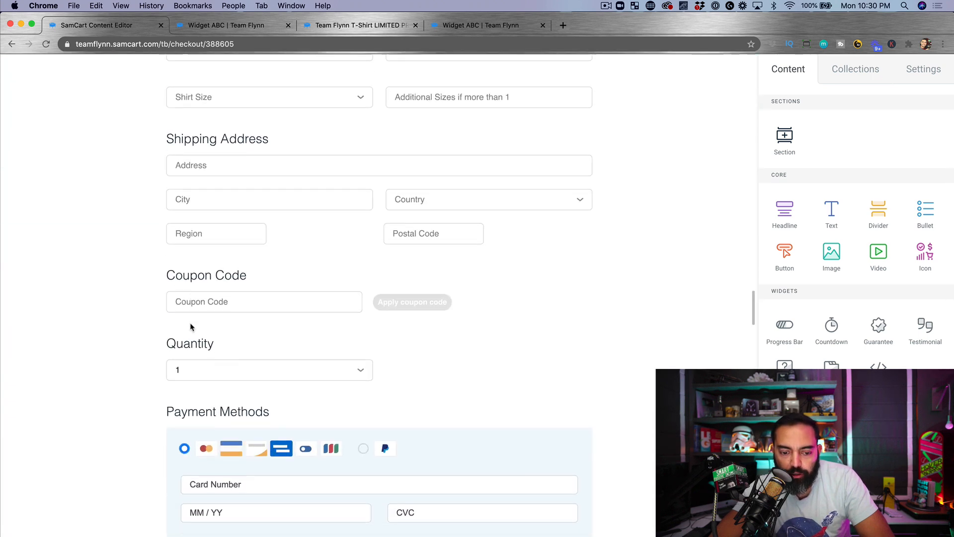
scroll(190, 326, "down", 4)
scroll(191, 326, "up", 15)
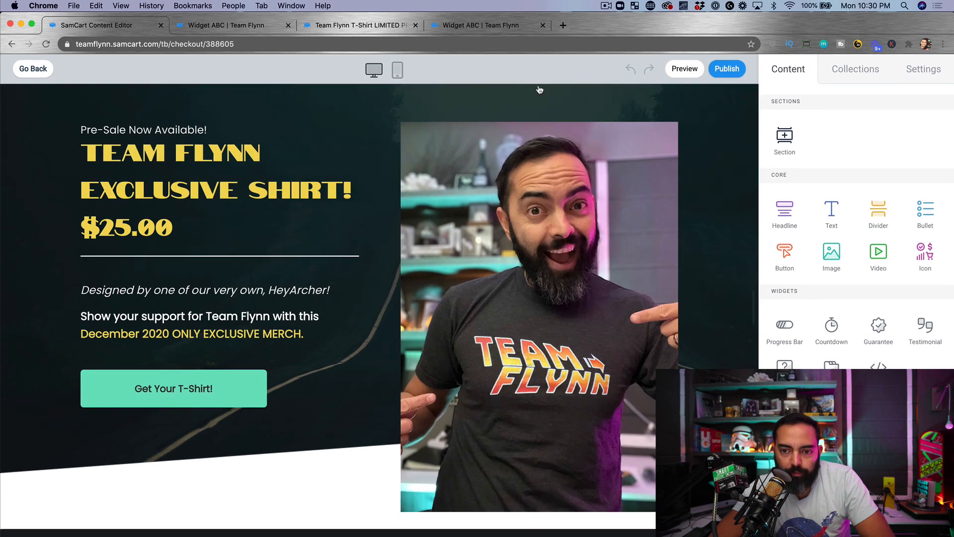
left_click(29, 73)
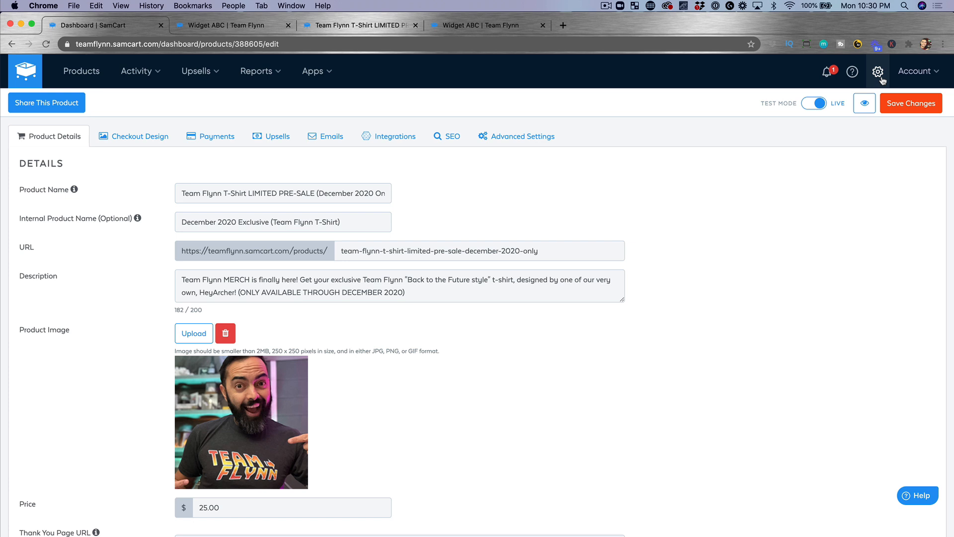
Open the marketplace settings and view the connected payment processors
left_click(878, 72)
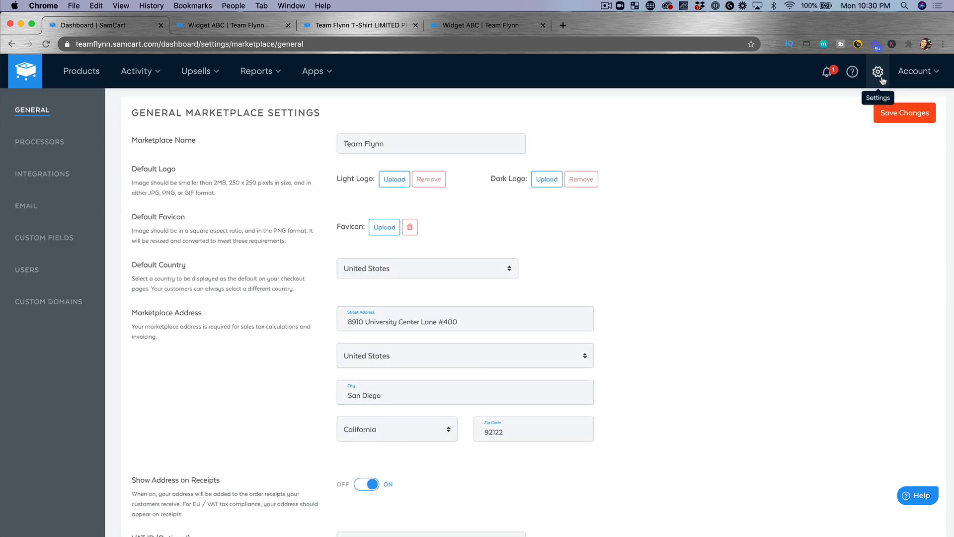
left_click(52, 149)
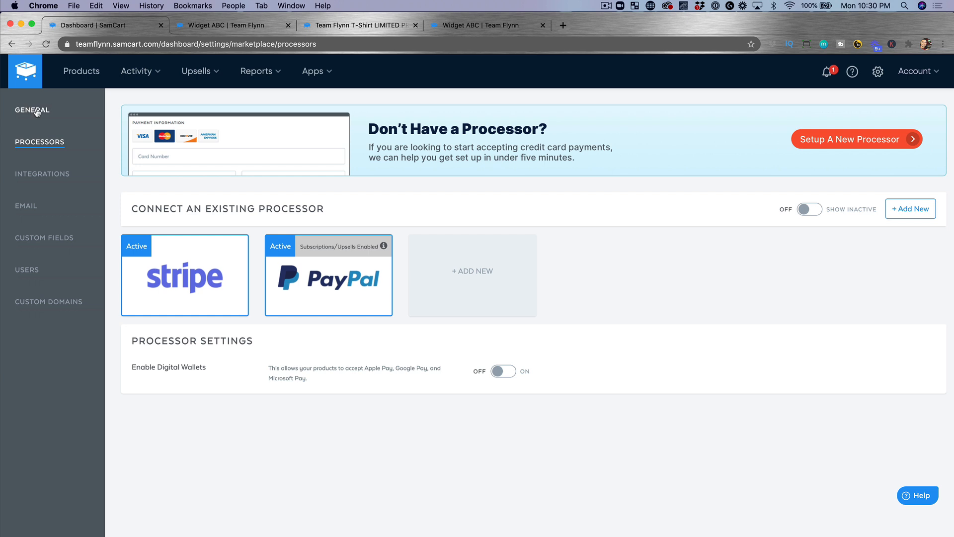
Look through the available services for a new integration in the marketplace settings, and cancel without adding one
left_click(40, 174)
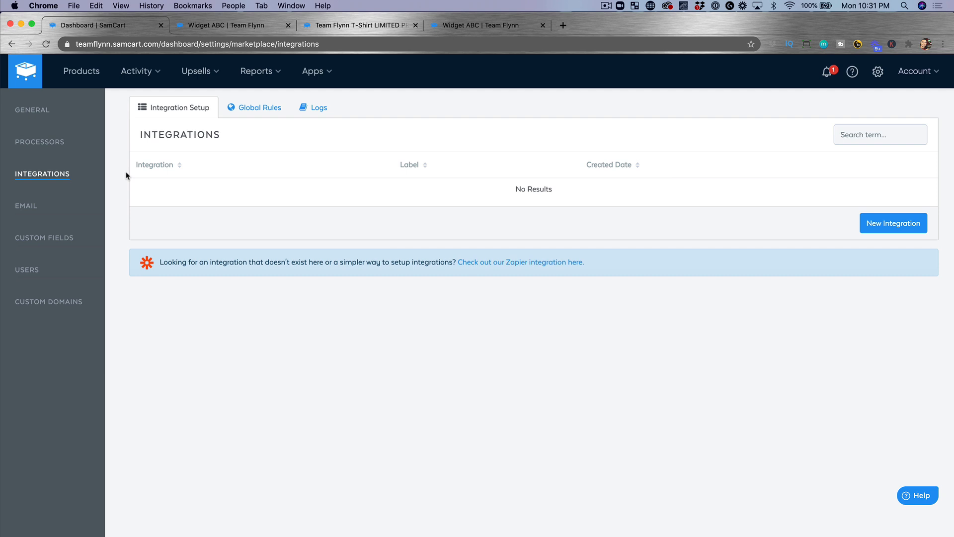
left_click(889, 224)
left_click(503, 167)
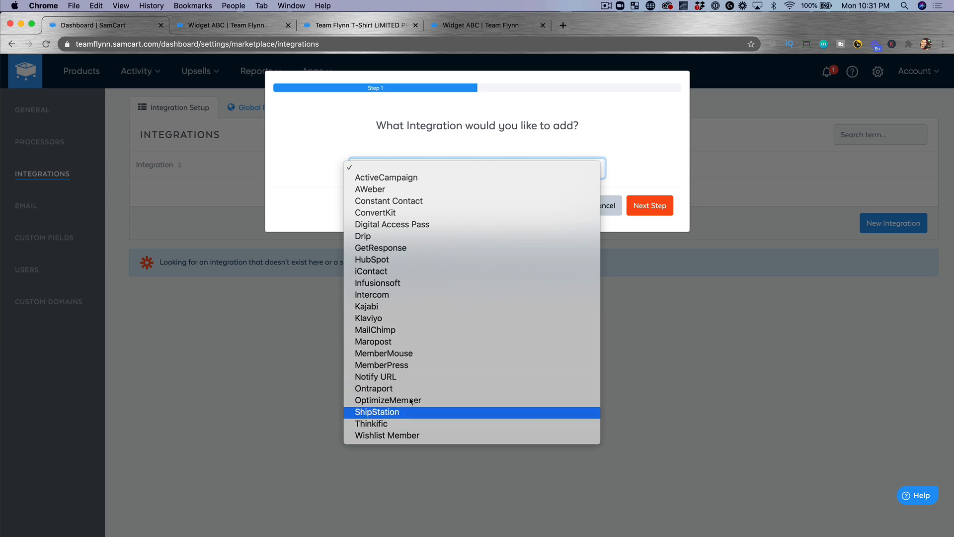
left_click(657, 168)
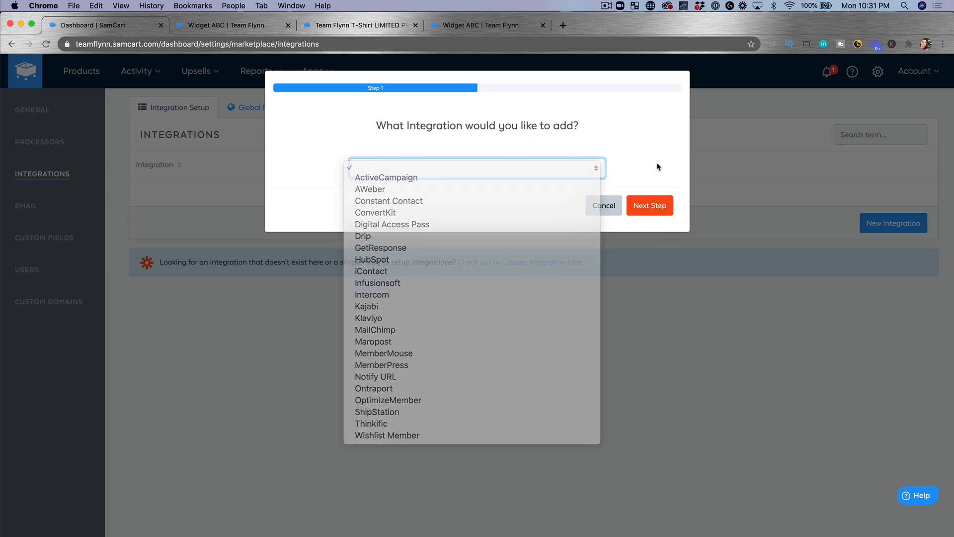
left_click(611, 203)
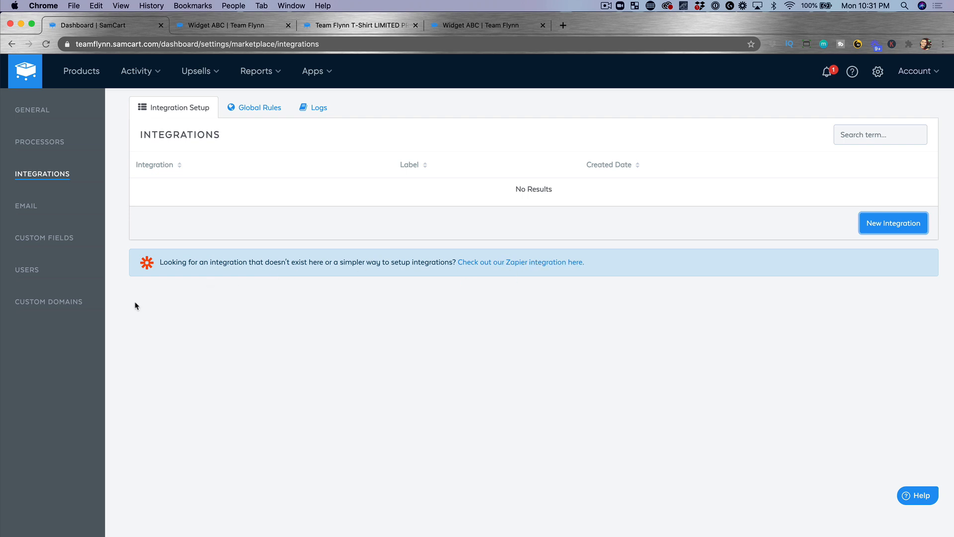
Review the marketplace email settings and the list of customizable system emails
left_click(26, 211)
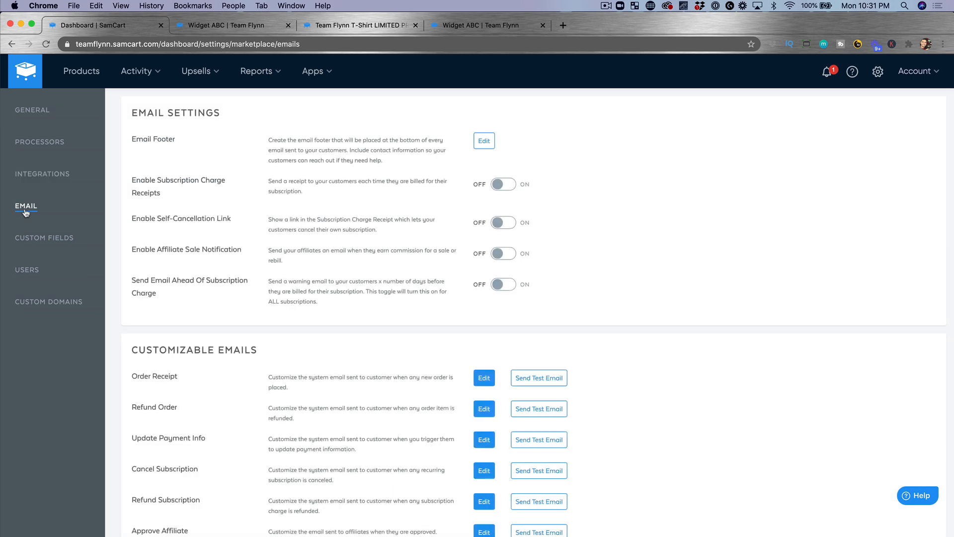
scroll(202, 256, "down", 5)
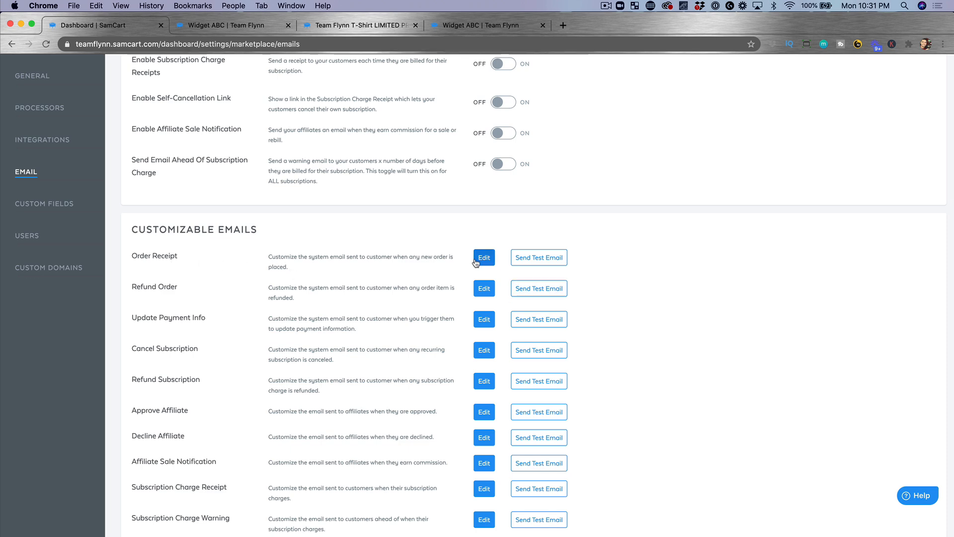
scroll(223, 358, "up", 5)
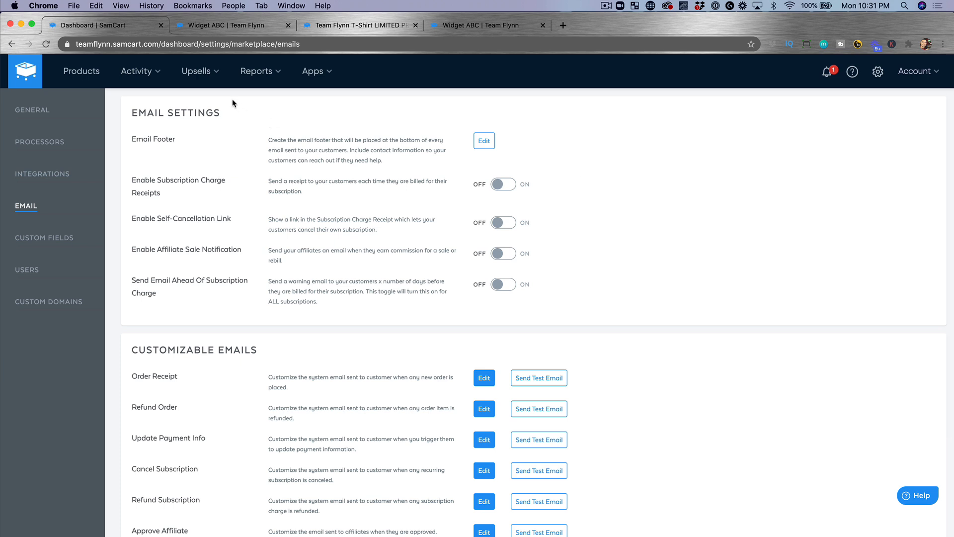
Return to the main dashboard to view the sales overview
left_click(277, 81)
left_click(21, 80)
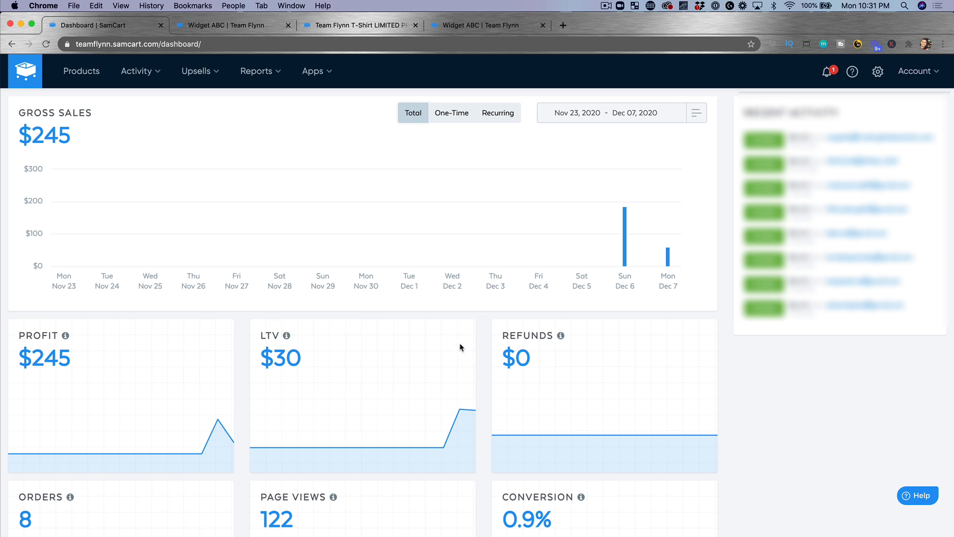
Review the sales metric cards on the dashboard, from profit to churn rate, and open the list of upsells
scroll(460, 347, "down", 5)
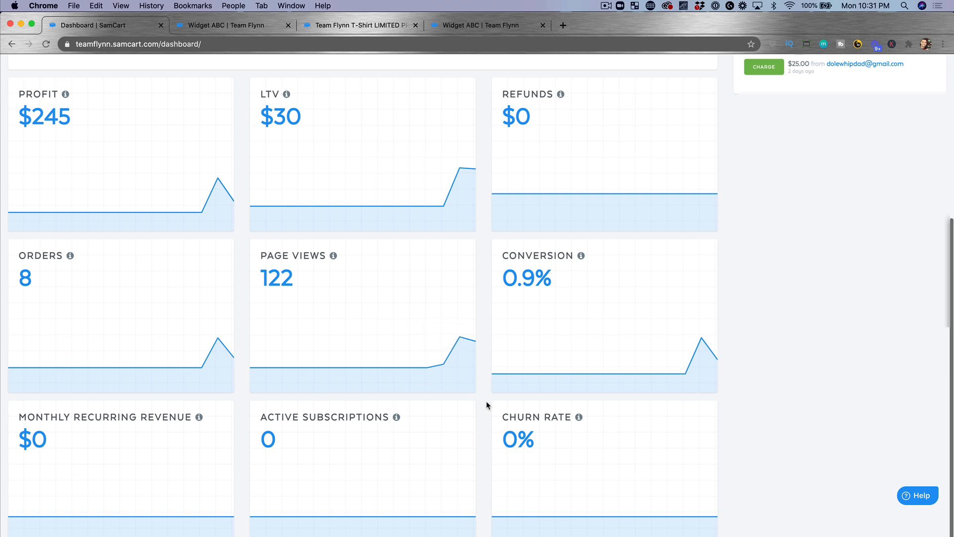
scroll(151, 417, "up", 5)
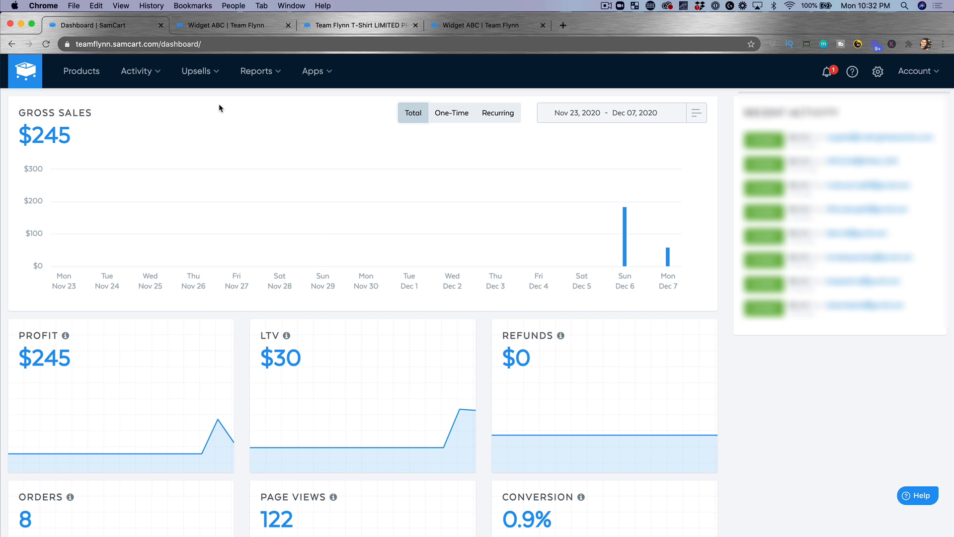
left_click(213, 78)
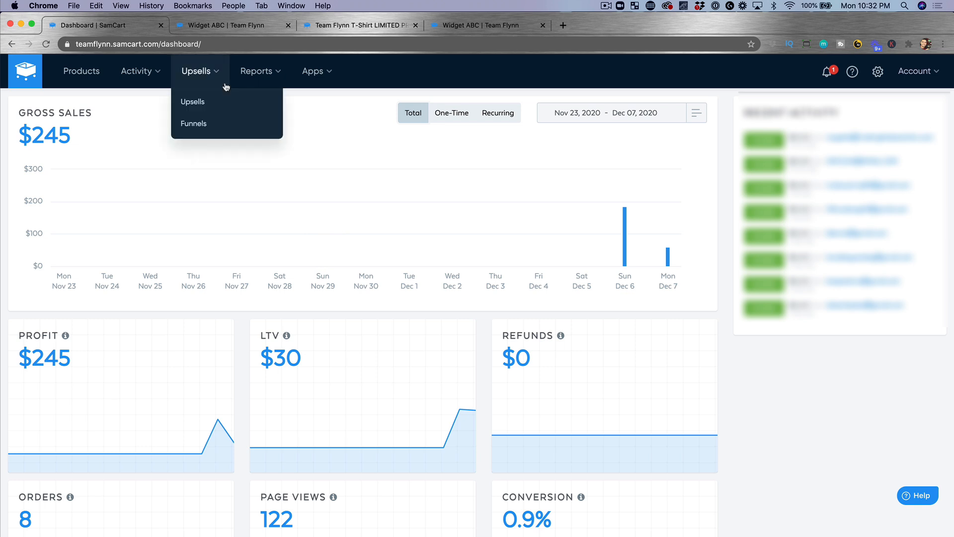
left_click(192, 103)
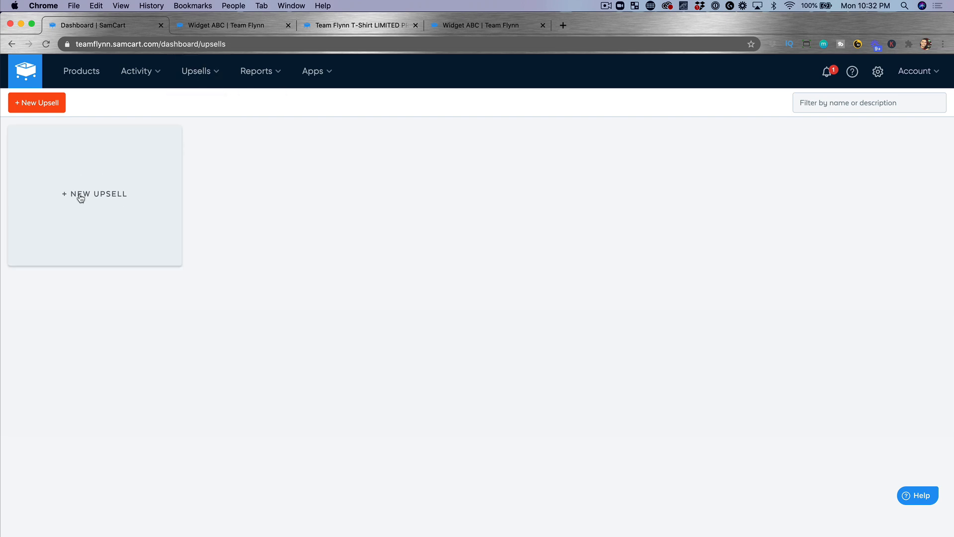
Start a new upsell, try Widget ABC and the Team Flynn T-Shirt pre-sale as its attached product, and cancel without creating it
left_click(81, 207)
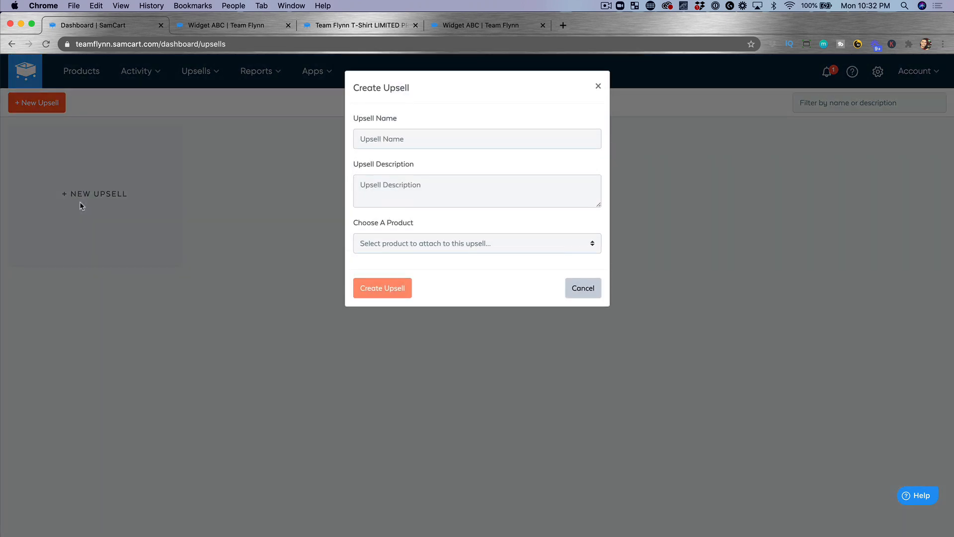
left_click(405, 240)
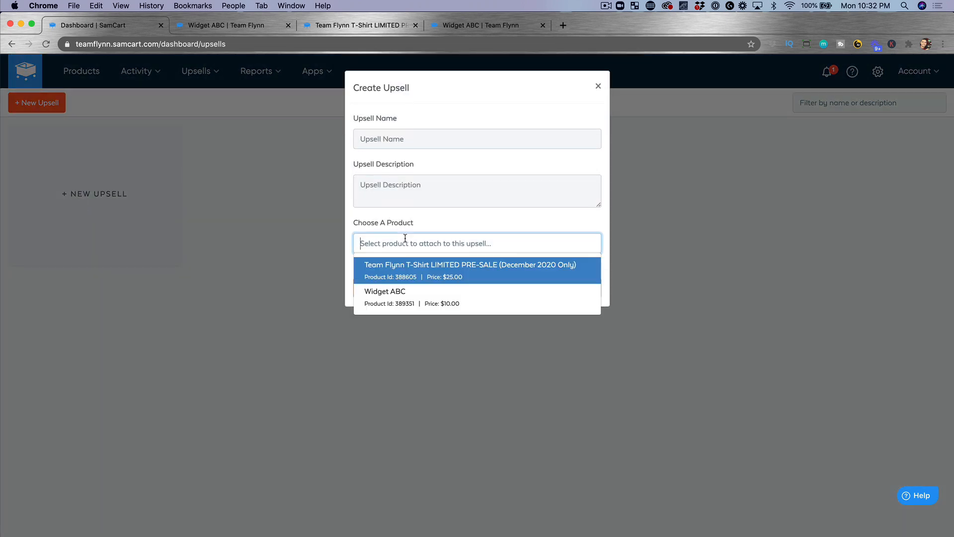
left_click(406, 305)
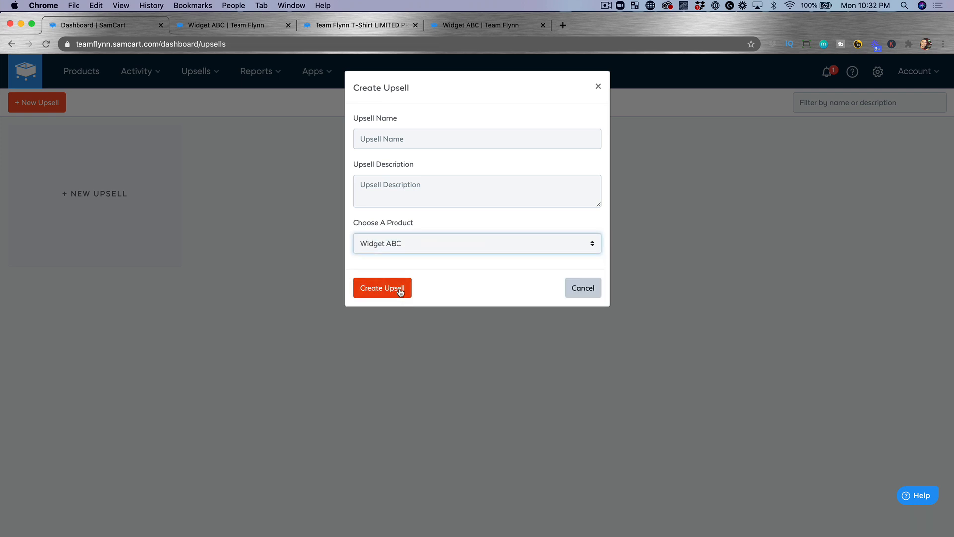
left_click(413, 240)
left_click(400, 271)
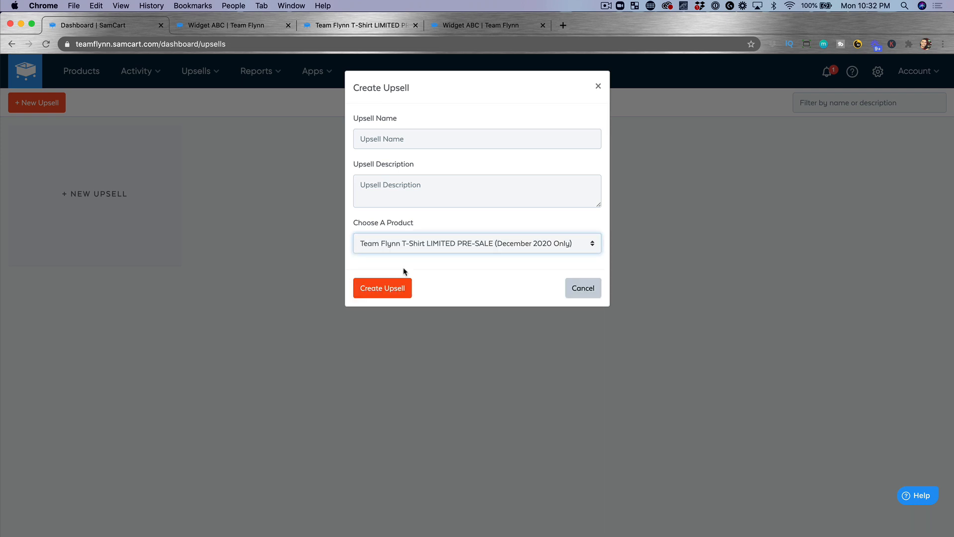
left_click(577, 287)
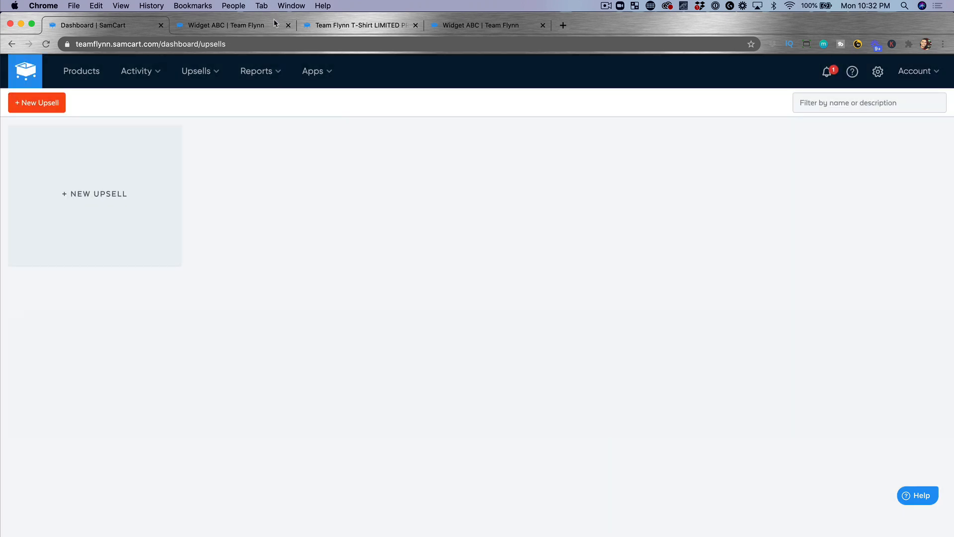
Open the product list to view the published products
left_click(92, 76)
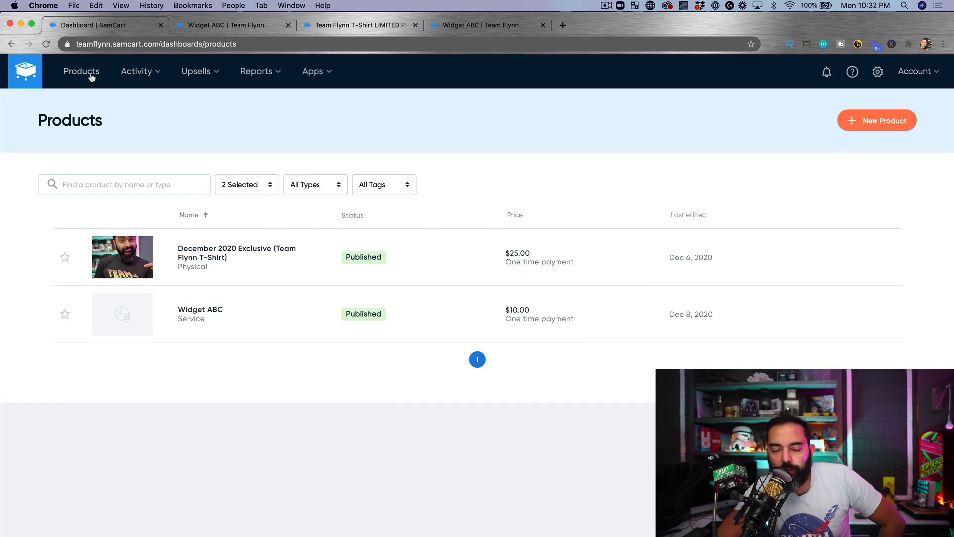